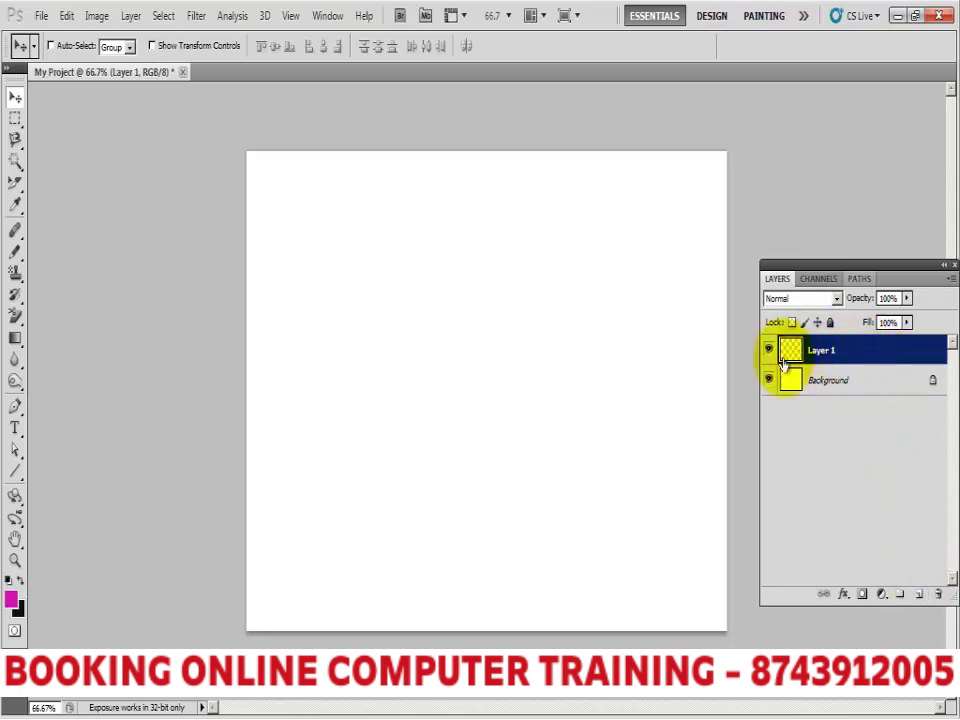
Select a rectangular area in the upper-left part of the canvas with a 5 px feather.
{"action": "left_click", "coordinate": [15, 119]}
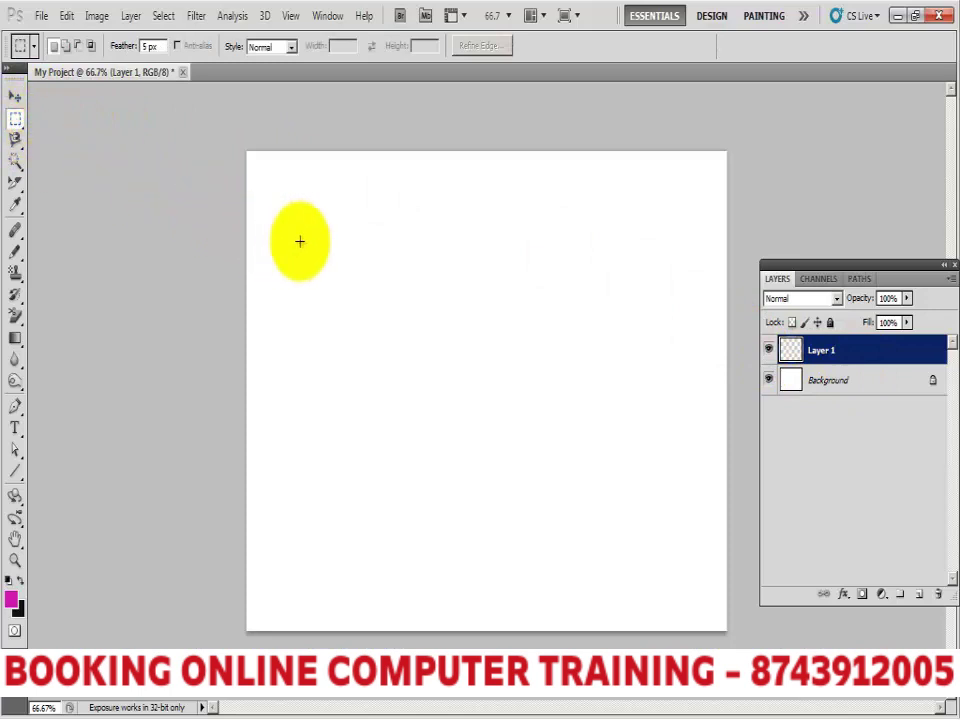
{"action": "left_click_drag", "start_coordinate": [300, 229], "coordinate": [478, 350]}
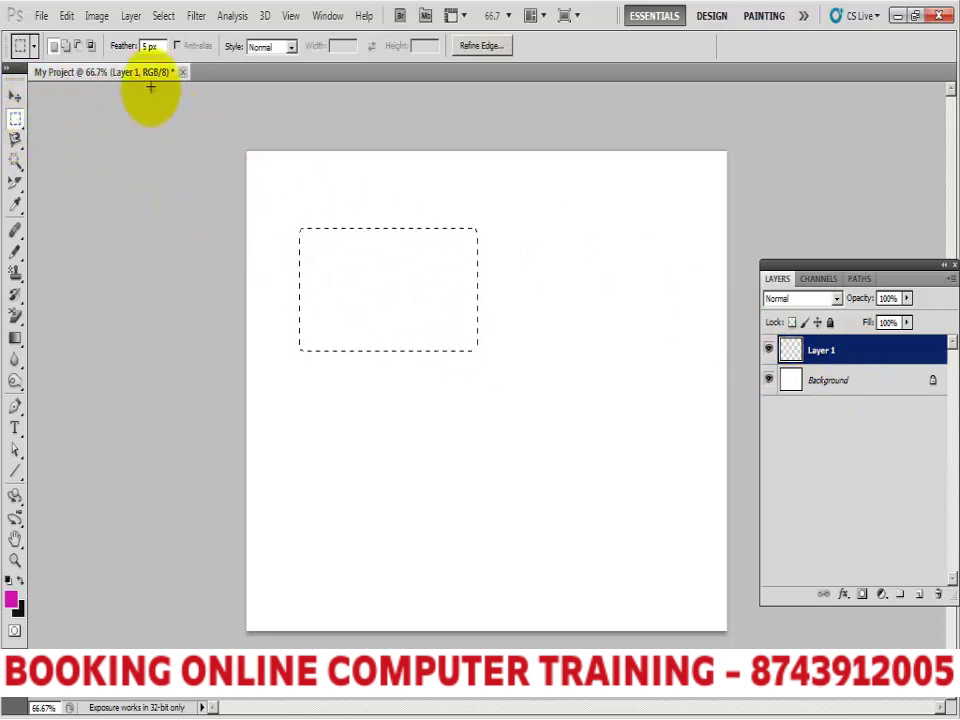
{"action": "double_click", "coordinate": [147, 47]}
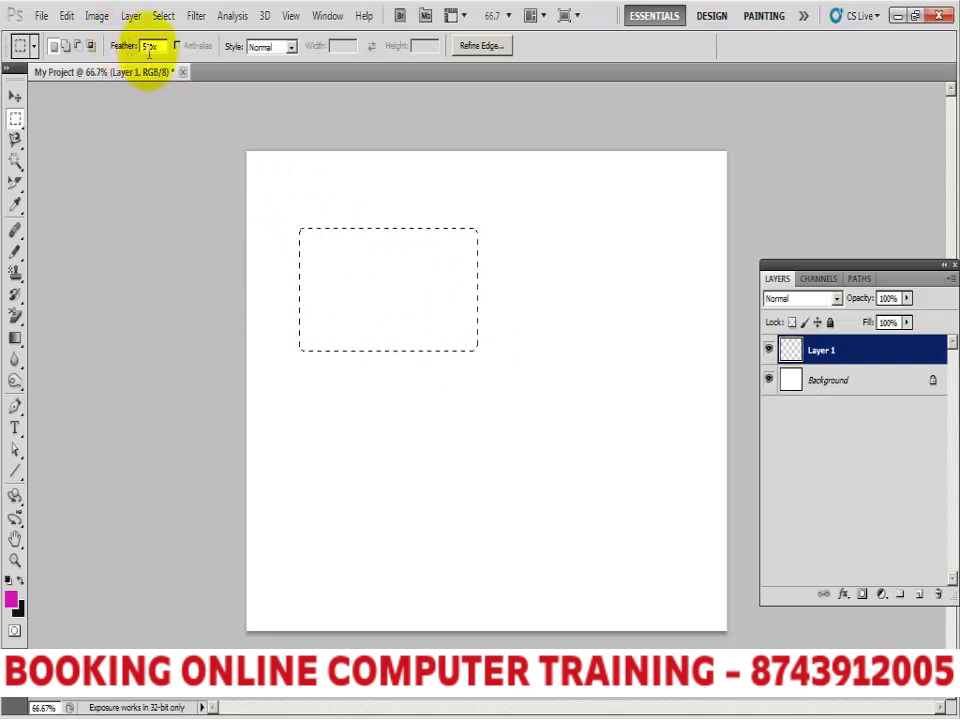
{"action": "type", "text": "3"}
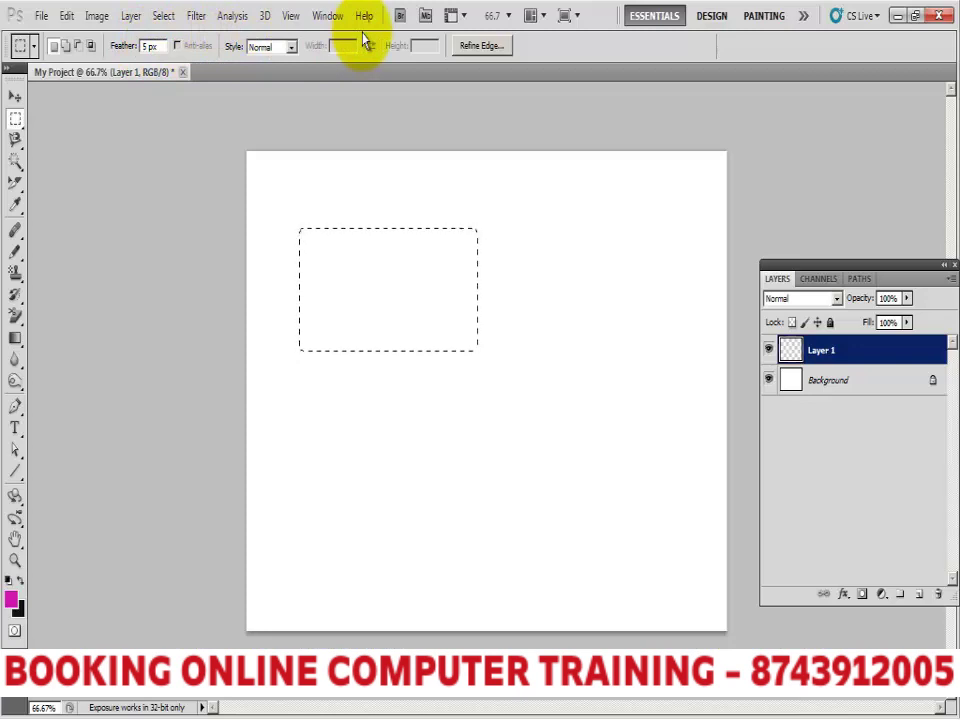
Show the preset layer styles and fill the rectangular selection on Layer 1 with the magenta foreground color.
{"action": "left_click", "coordinate": [289, 17]}
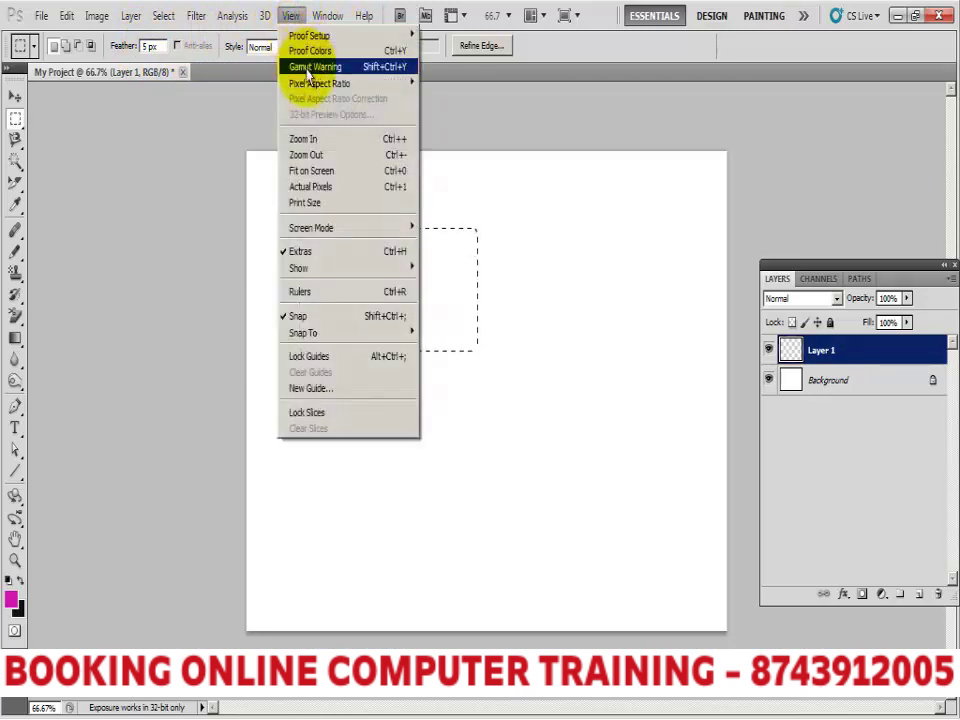
{"action": "mouse_move", "coordinate": [327, 17]}
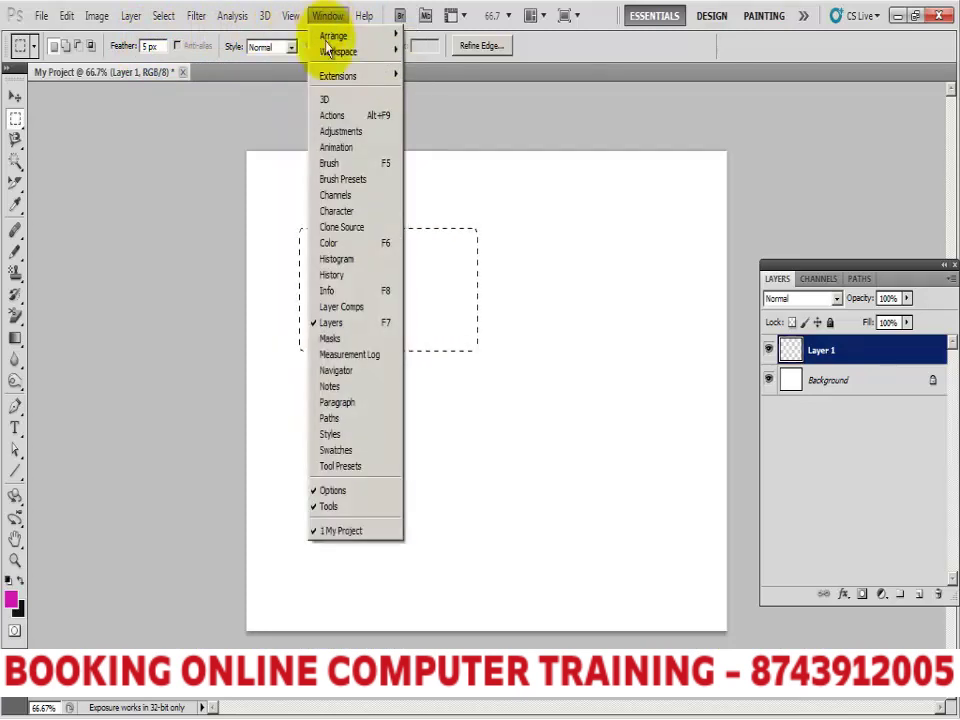
{"action": "left_click", "coordinate": [331, 434]}
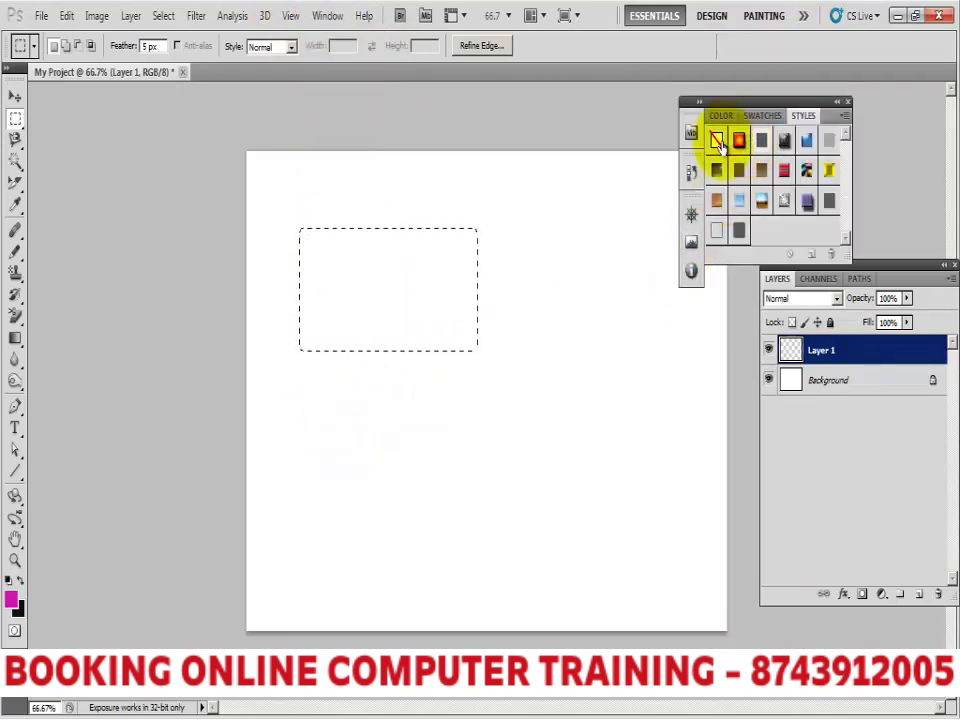
{"action": "key", "text": "alt+BackSpace"}
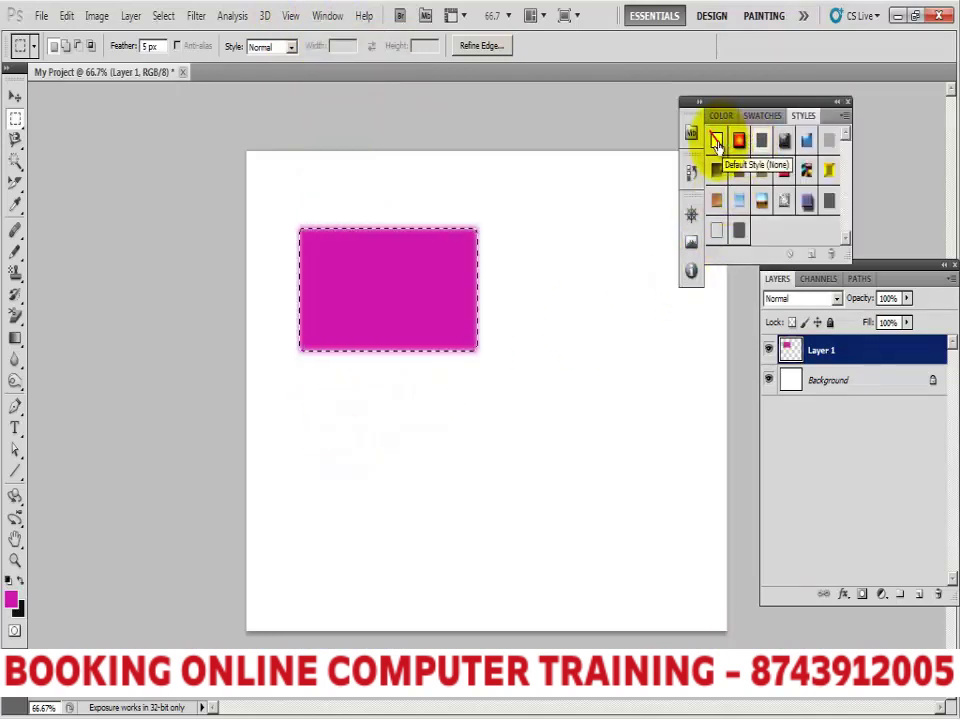
Try several preset styles on the rectangle and apply the red, purple and blue striped gradient style with drop shadow and bevel.
{"action": "left_click", "coordinate": [738, 142]}
{"action": "left_click", "coordinate": [761, 142]}
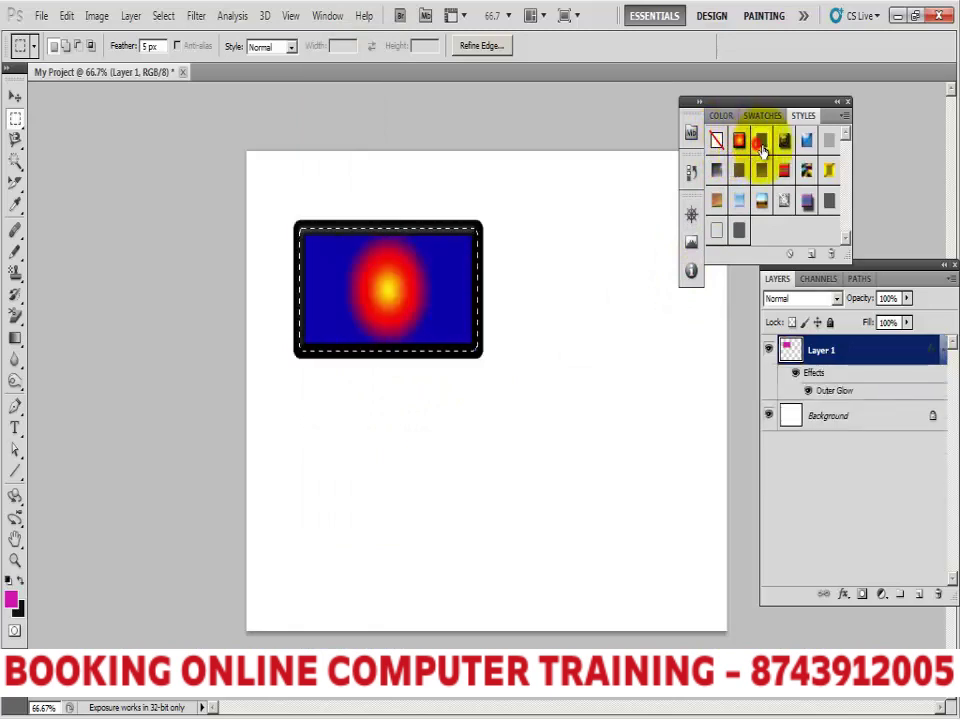
{"action": "left_click", "coordinate": [783, 145]}
{"action": "left_click", "coordinate": [808, 145]}
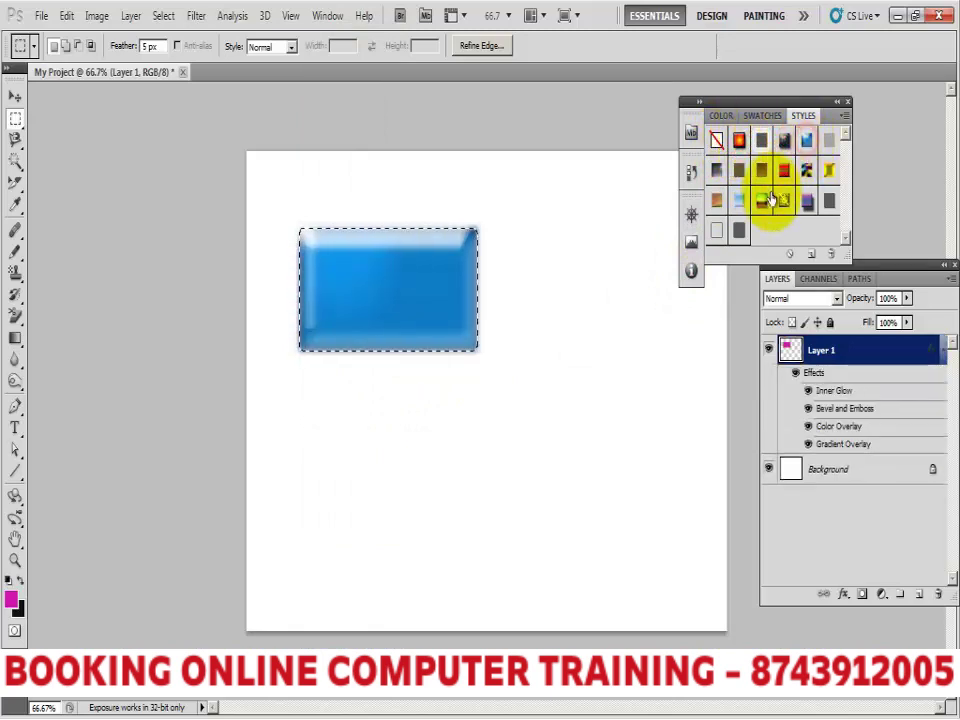
{"action": "left_click", "coordinate": [740, 202]}
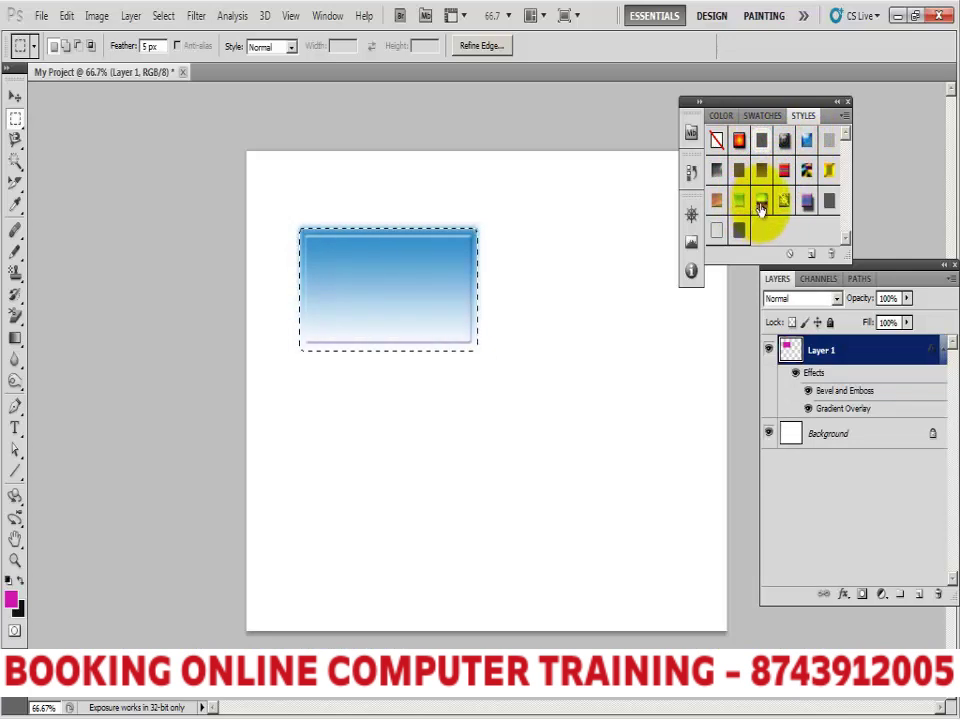
{"action": "left_click", "coordinate": [762, 202]}
{"action": "left_click", "coordinate": [784, 202]}
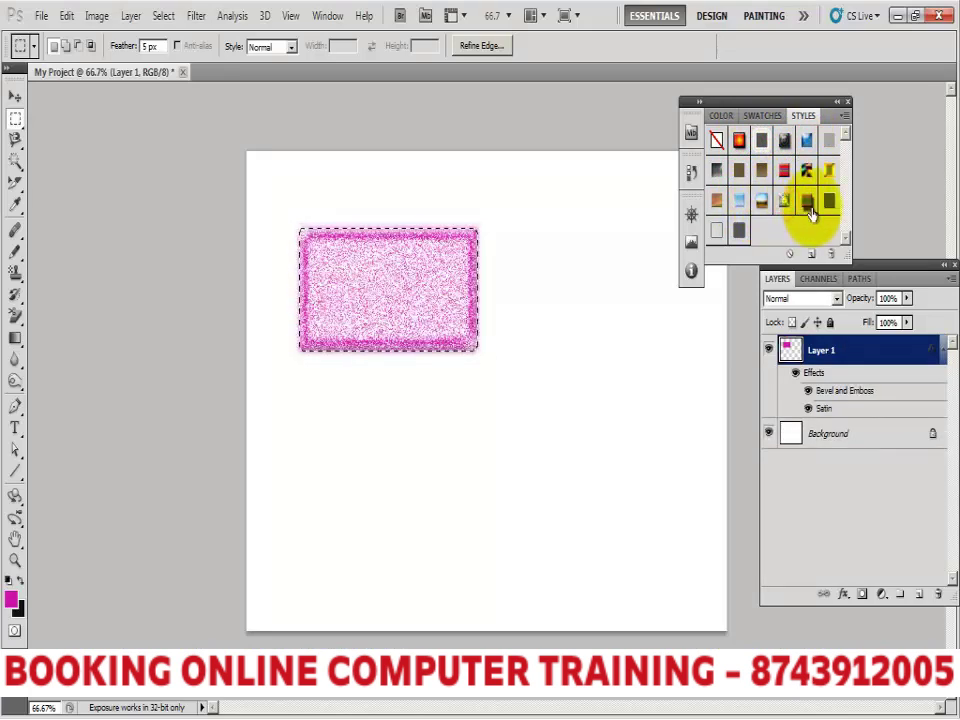
{"action": "left_click", "coordinate": [808, 202]}
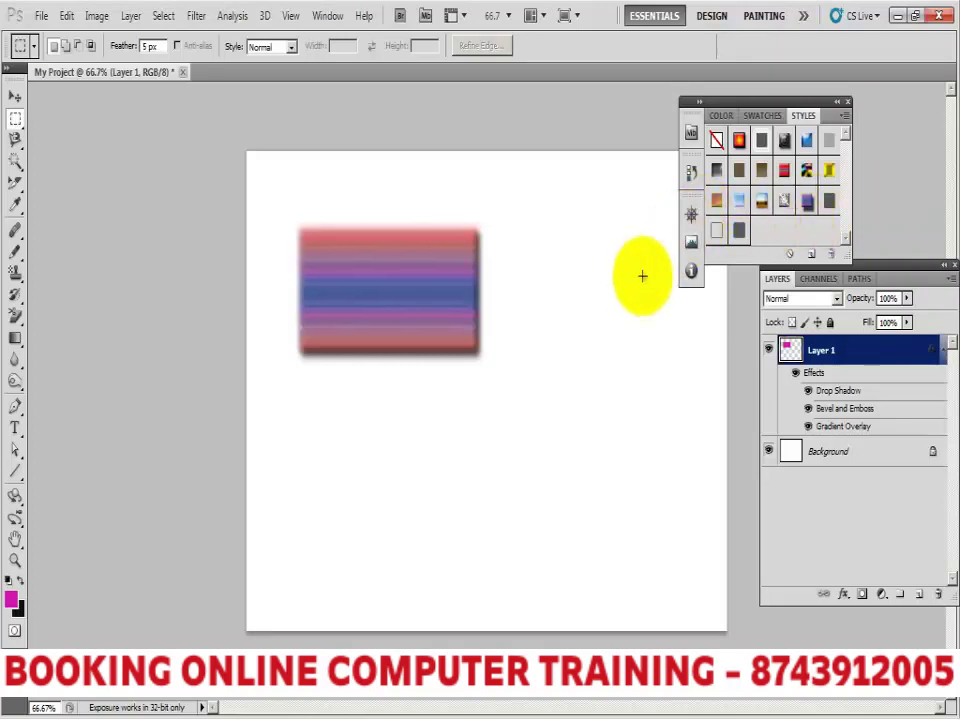
Add the text ABOUT US in Arial Bold over the striped rectangle.
{"action": "left_click", "coordinate": [15, 430]}
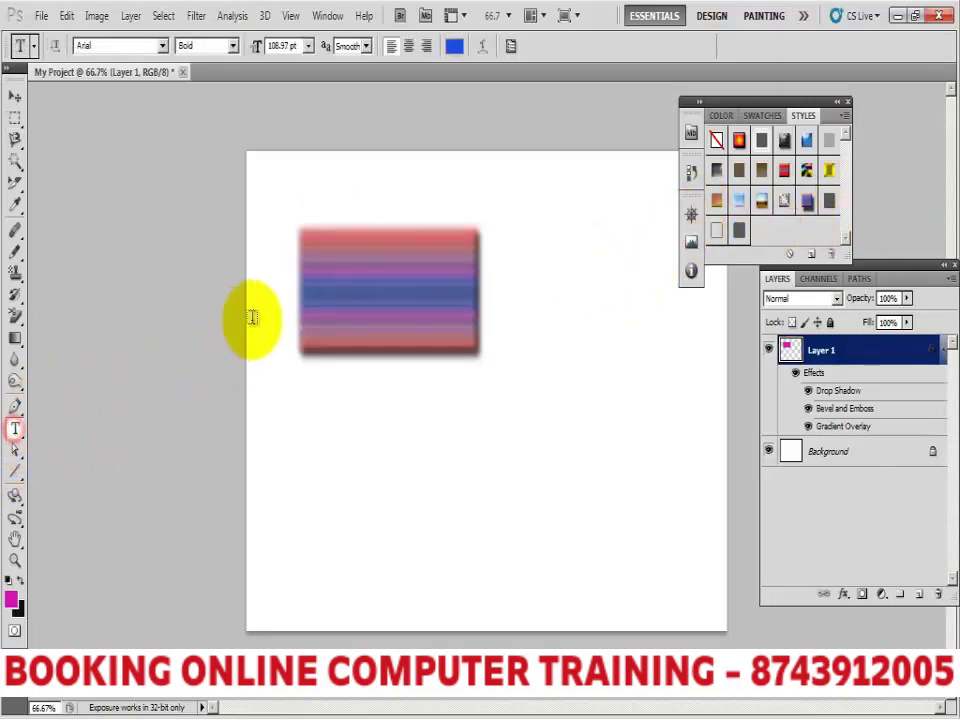
{"action": "left_click", "coordinate": [321, 296]}
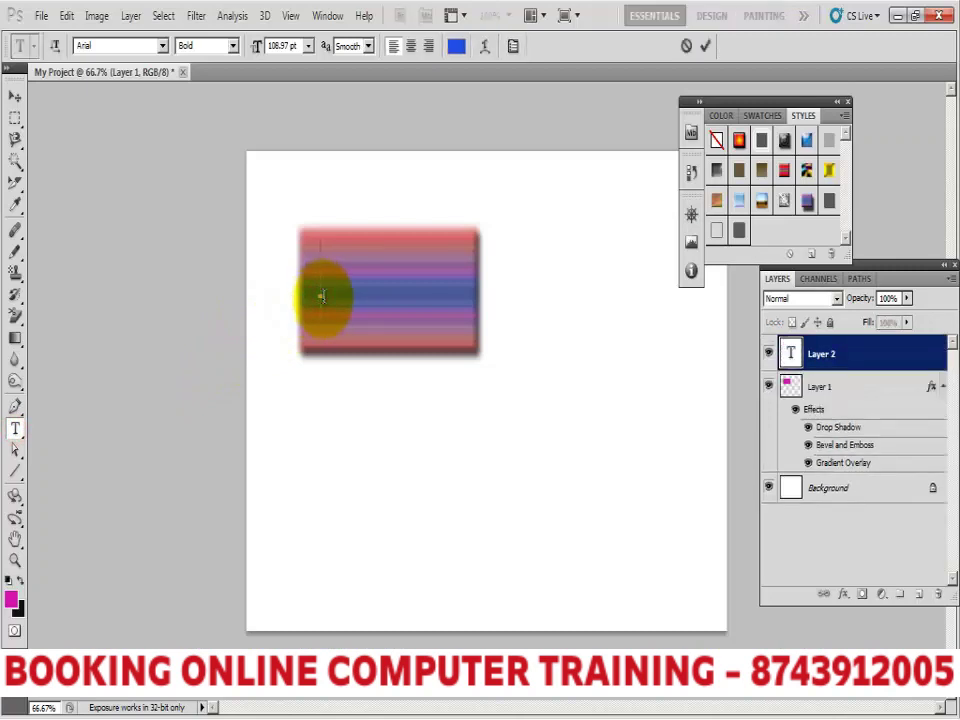
{"action": "type", "text": "aB"}
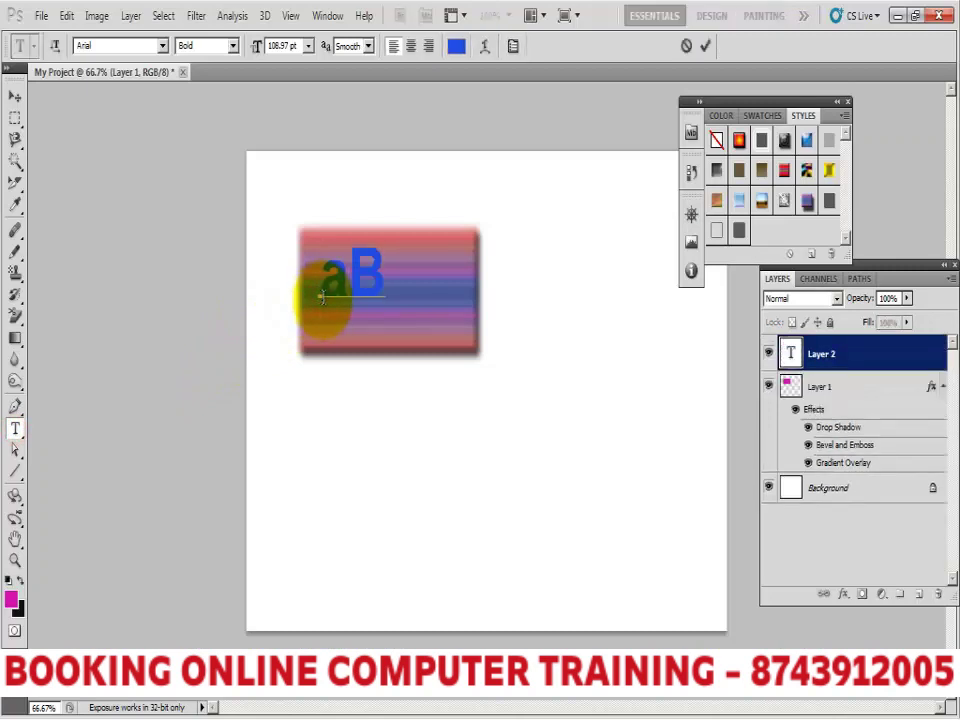
{"action": "key", "text": "BackSpace"}
{"action": "key", "text": "BackSpace"}
{"action": "type", "text": "A"}
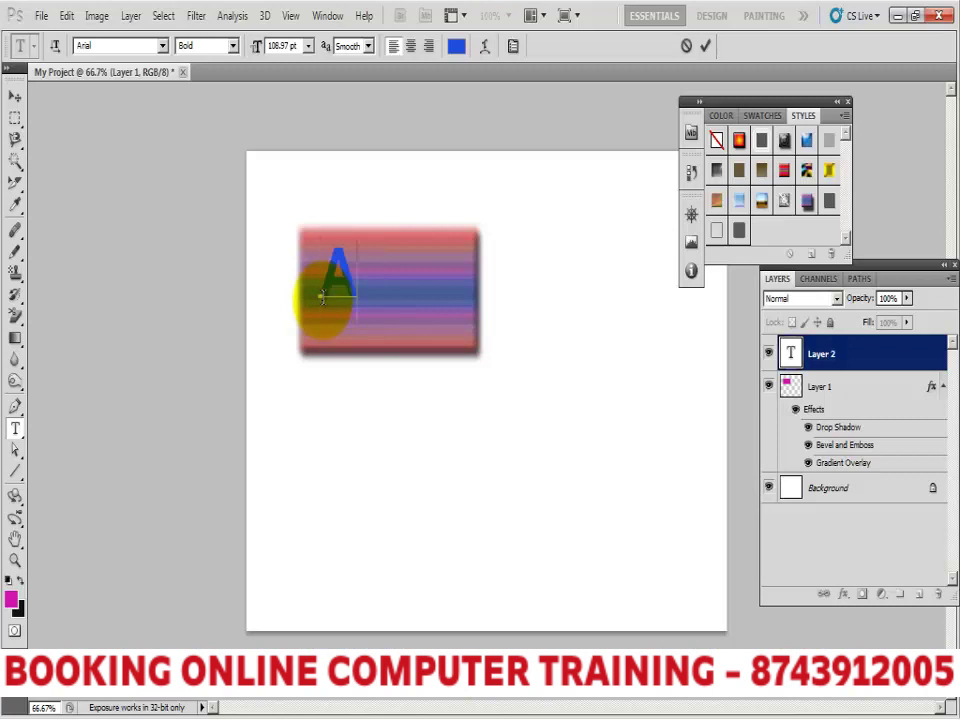
{"action": "type", "text": "BOUT"}
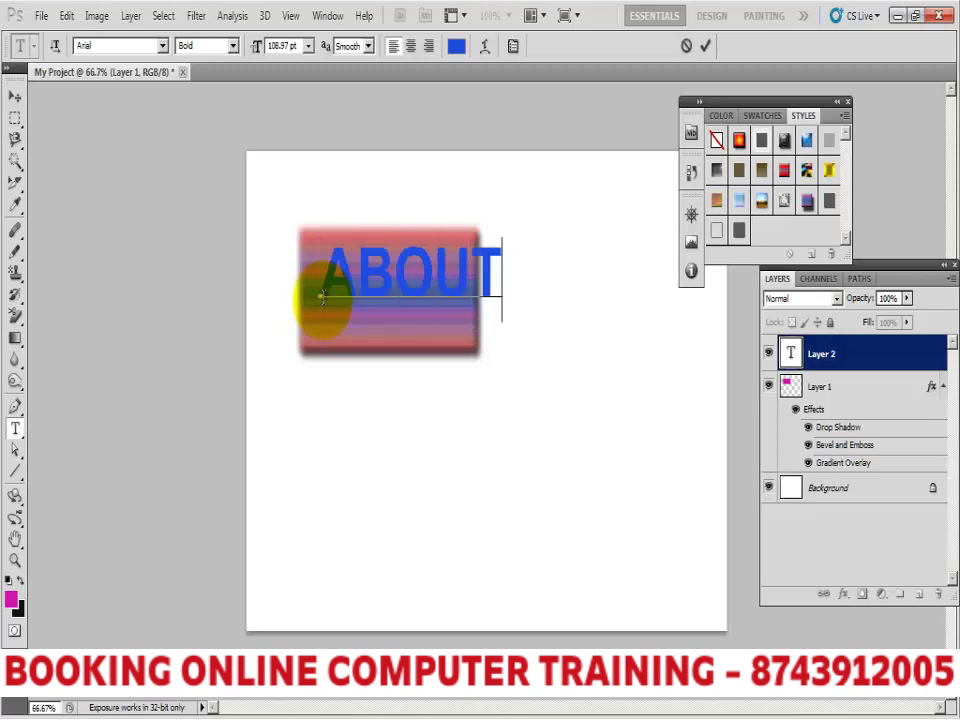
{"action": "type", "text": " US"}
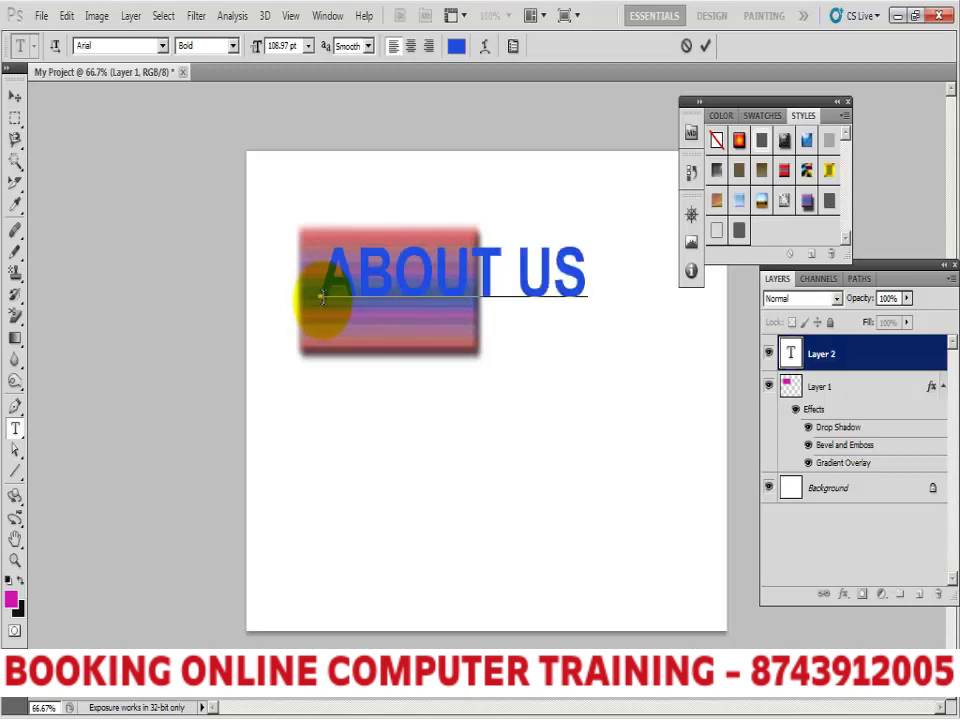
Change the color of the entire ABOUT US text to near-white f7f8fa.
{"action": "key", "text": "shift+Left"}
{"action": "key", "text": "shift+Left"}
{"action": "key", "text": "shift+Left"}
{"action": "key", "text": "shift+Left"}
{"action": "key", "text": "shift+Left"}
{"action": "key", "text": "shift+Left"}
{"action": "key", "text": "shift+Left"}
{"action": "key", "text": "shift+Left"}
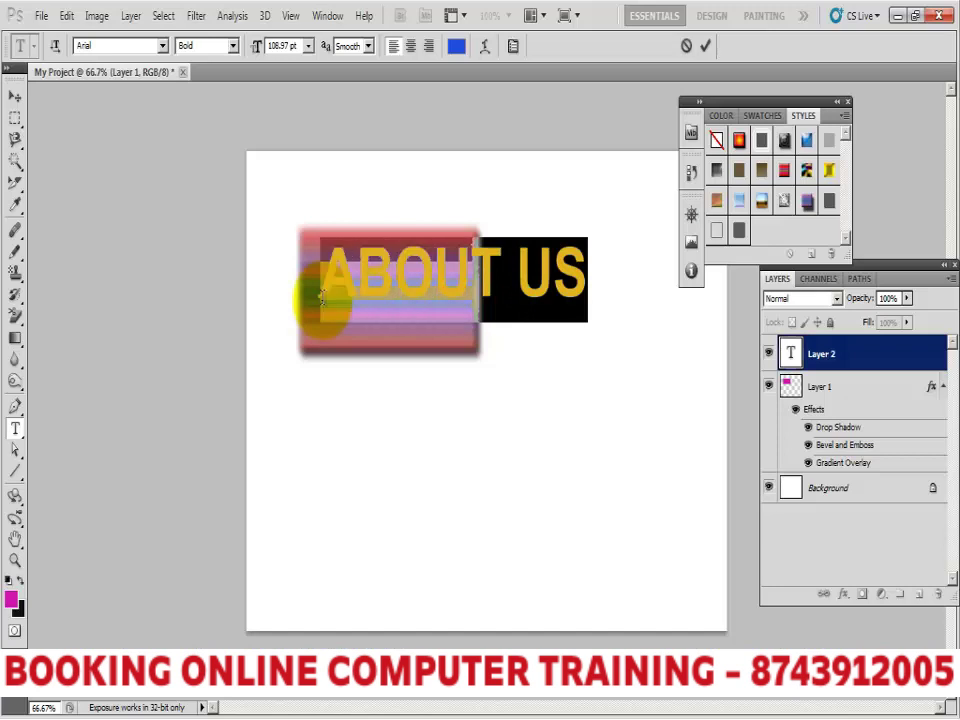
{"action": "left_click", "coordinate": [453, 47]}
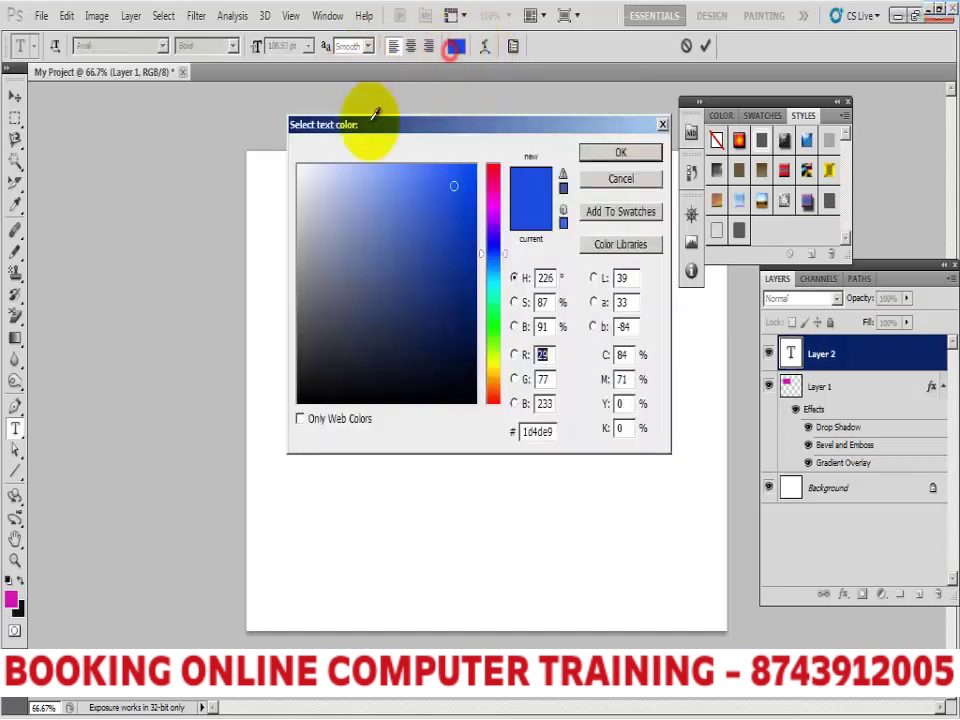
{"action": "left_click", "coordinate": [300, 168]}
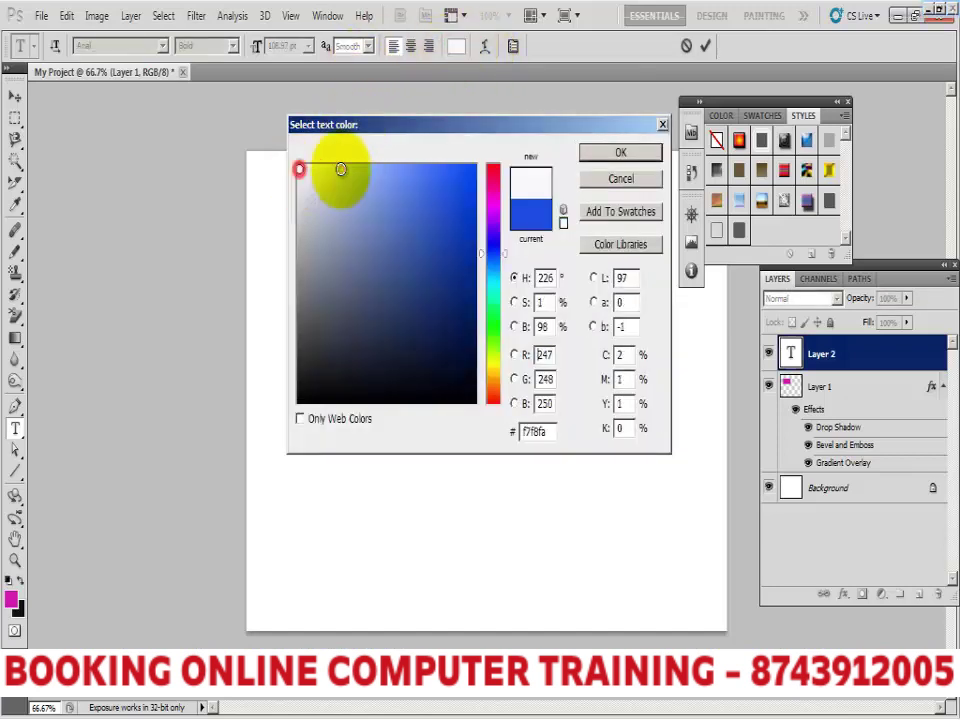
{"action": "left_click", "coordinate": [617, 155]}
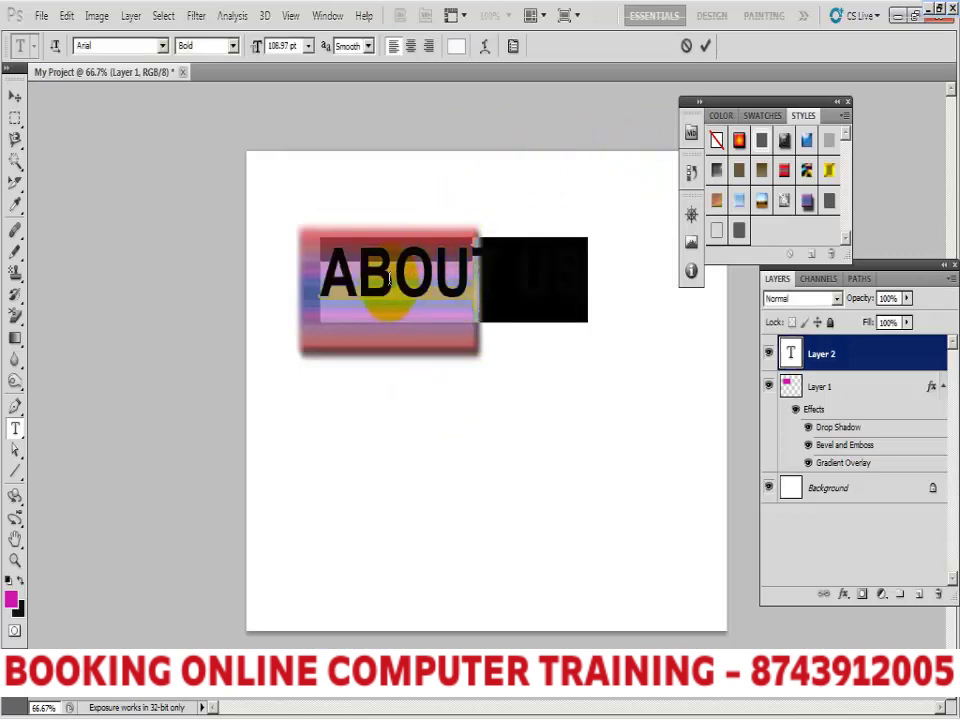
Move the ABOUT US text onto the rectangle and scale it to about 59% width and 74% height so it fits inside.
{"action": "left_click", "coordinate": [16, 98]}
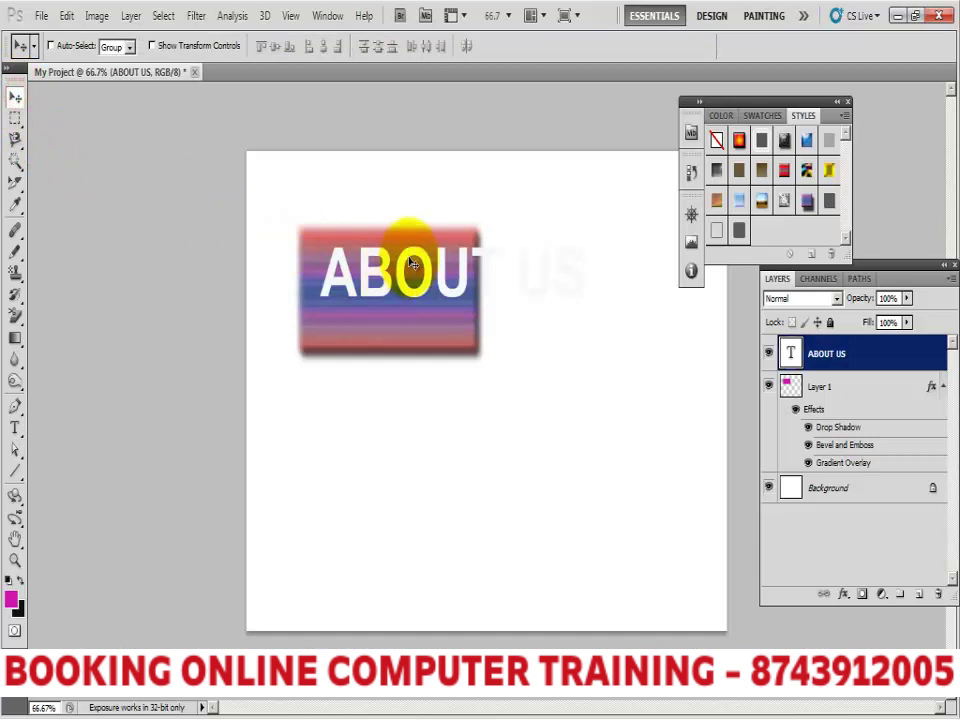
{"action": "left_click_drag", "start_coordinate": [399, 222], "coordinate": [400, 278]}
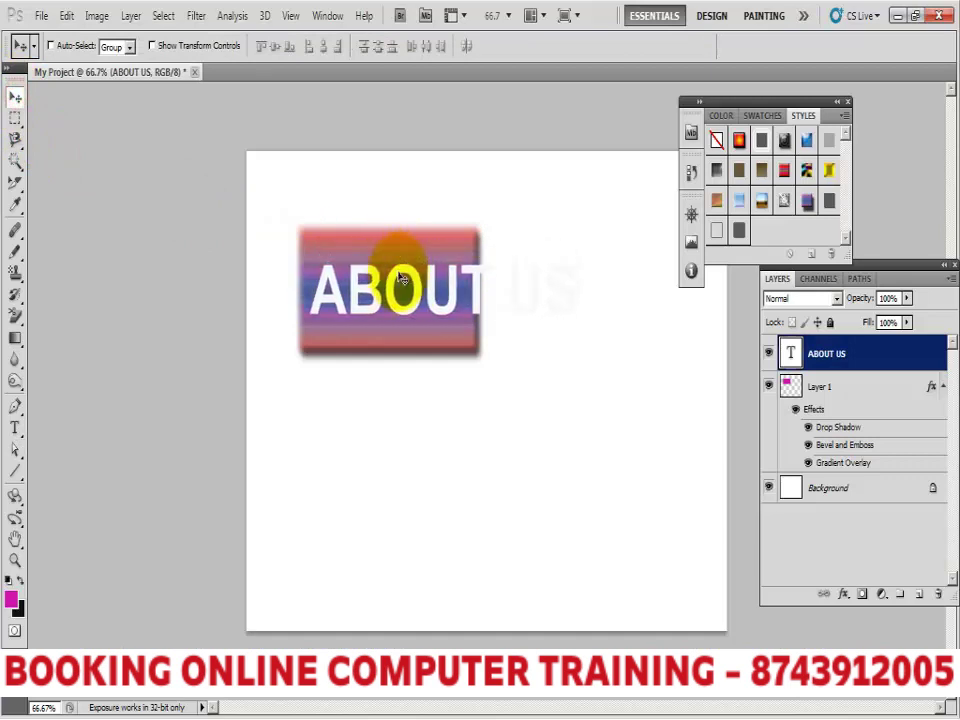
{"action": "key", "text": "ctrl+t"}
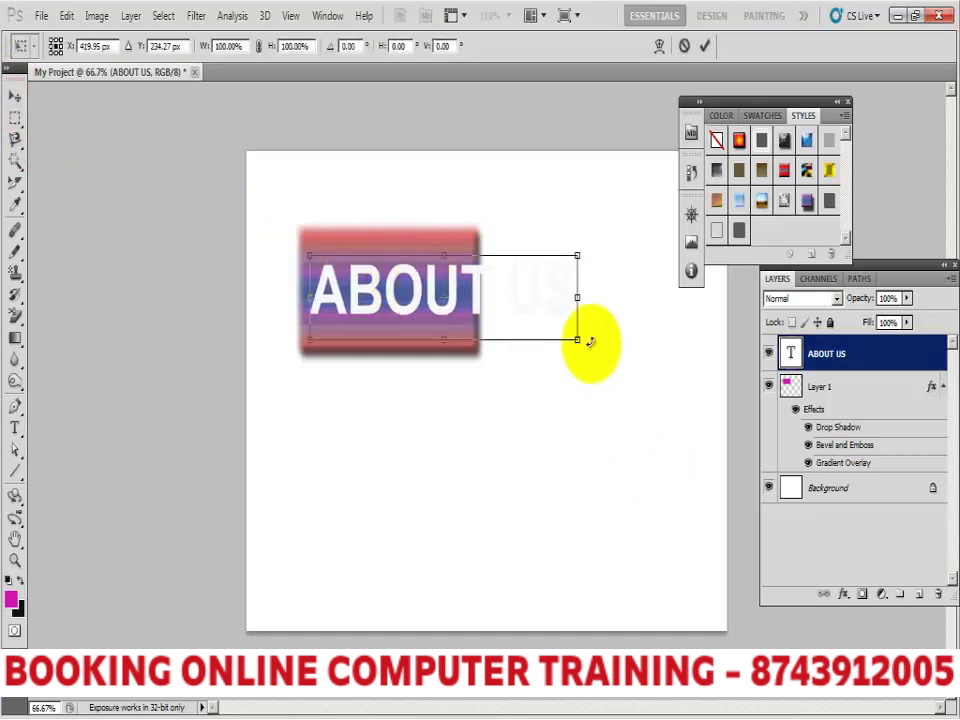
{"action": "left_click_drag", "start_coordinate": [577, 340], "coordinate": [467, 317]}
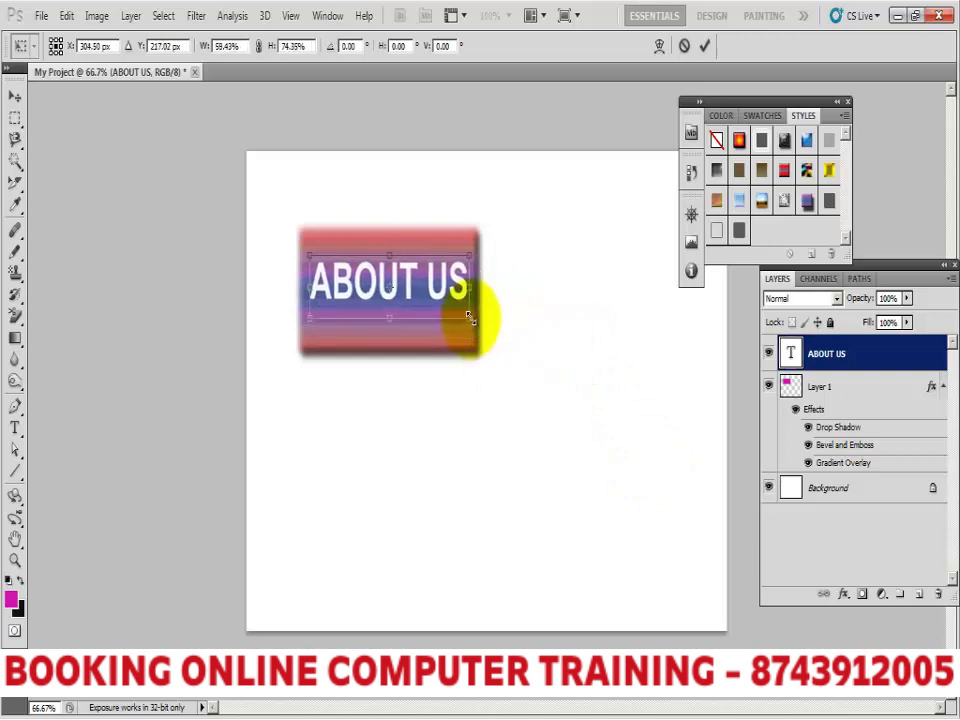
{"action": "key", "text": "Return"}
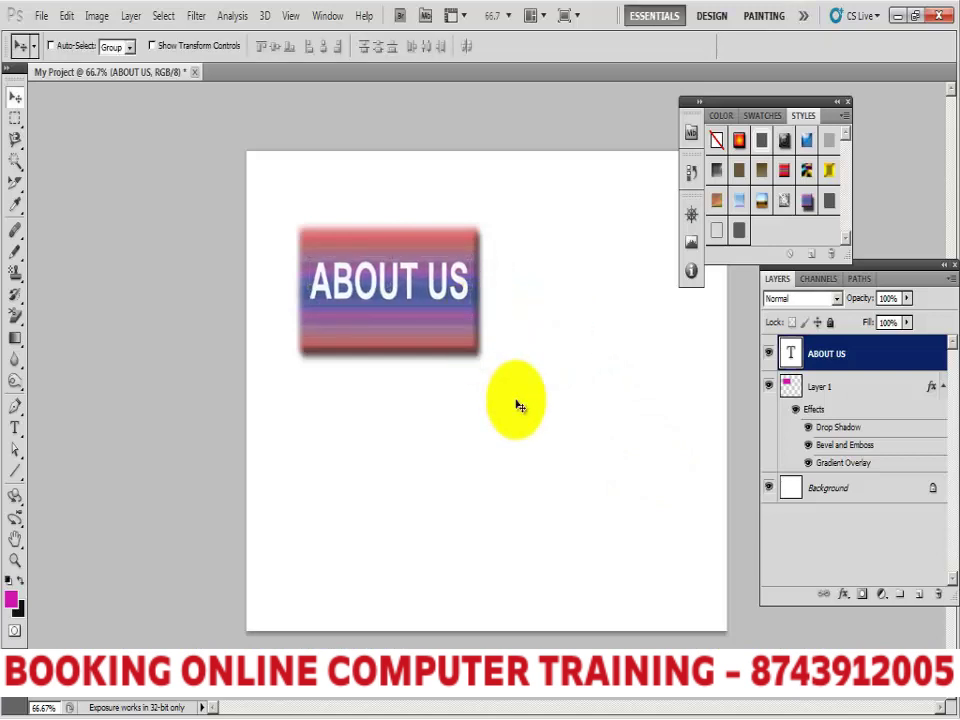
Draw one slice over most of the ABOUT US button and a smaller one below it, using the fixed 3:3 aspect ratio.
{"action": "left_click", "coordinate": [15, 183]}
{"action": "left_click", "coordinate": [65, 200]}
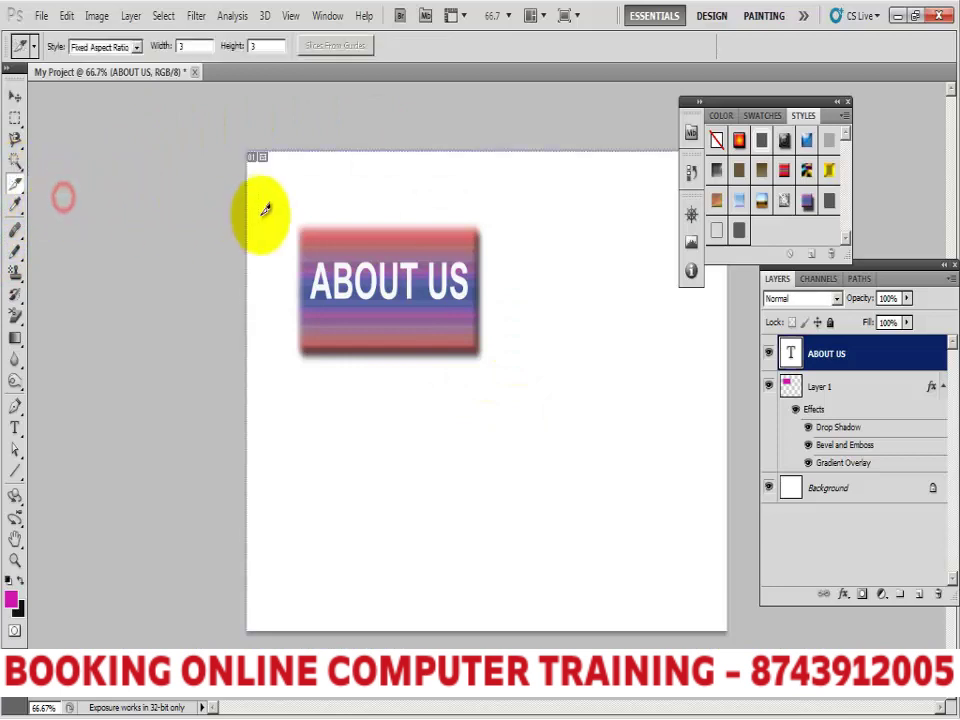
{"action": "left_click_drag", "start_coordinate": [294, 220], "coordinate": [513, 494]}
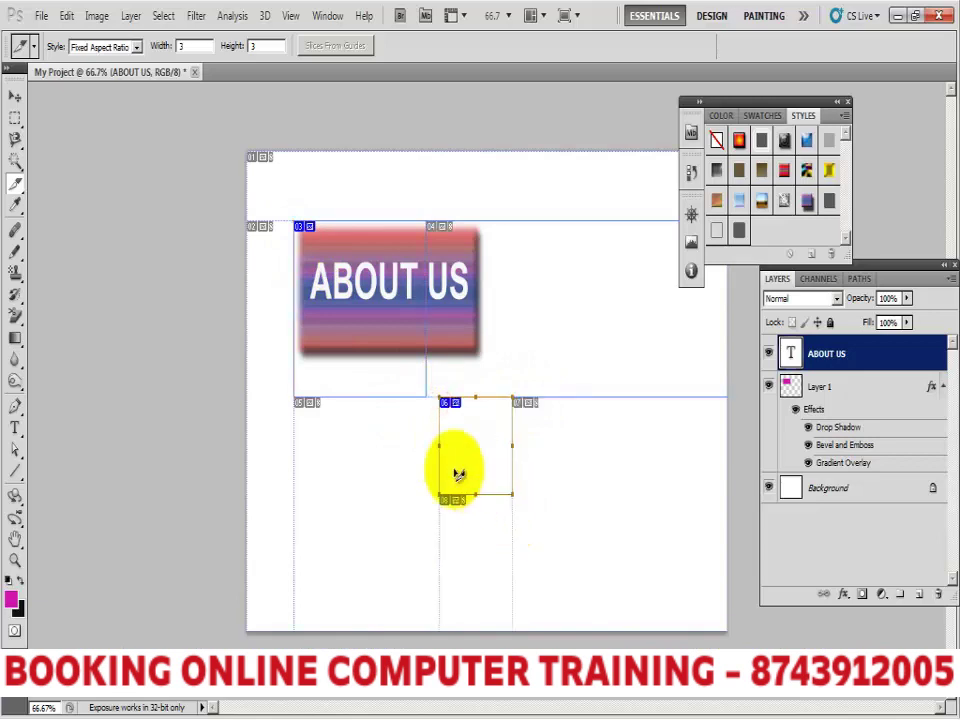
Delete the small slice below the button with the Slice Select tool.
{"action": "left_click", "coordinate": [15, 184]}
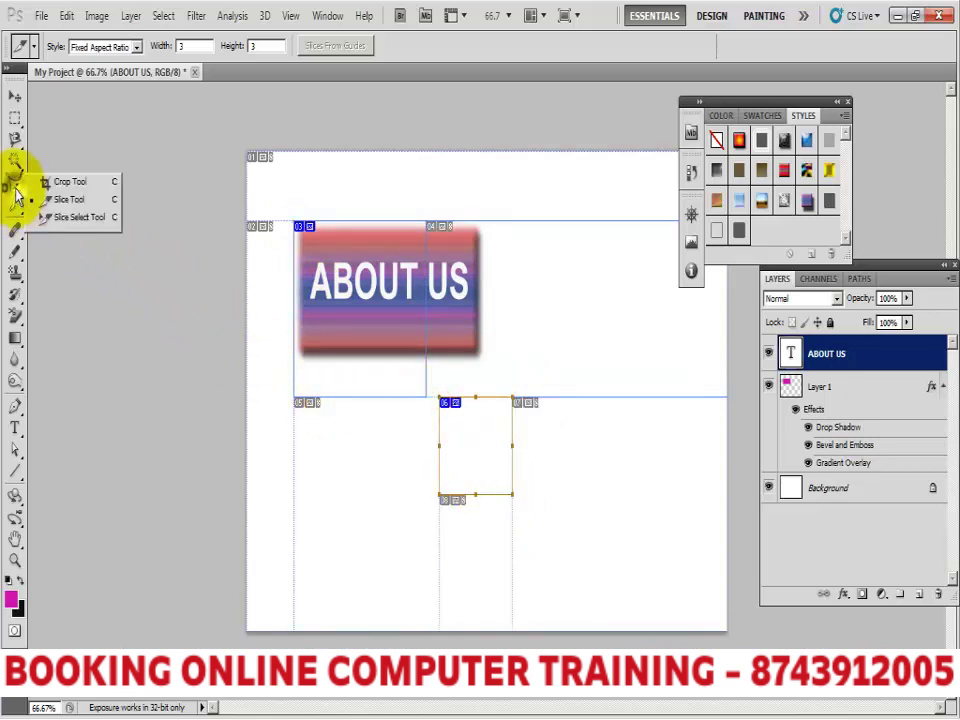
{"action": "left_click", "coordinate": [70, 218]}
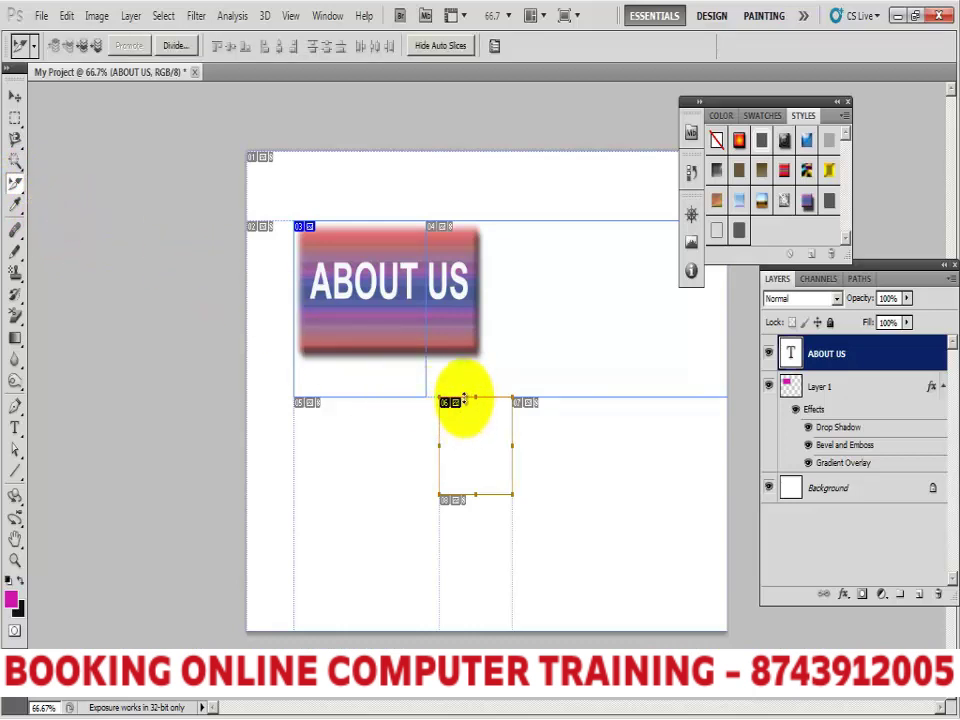
{"action": "left_click", "coordinate": [379, 388]}
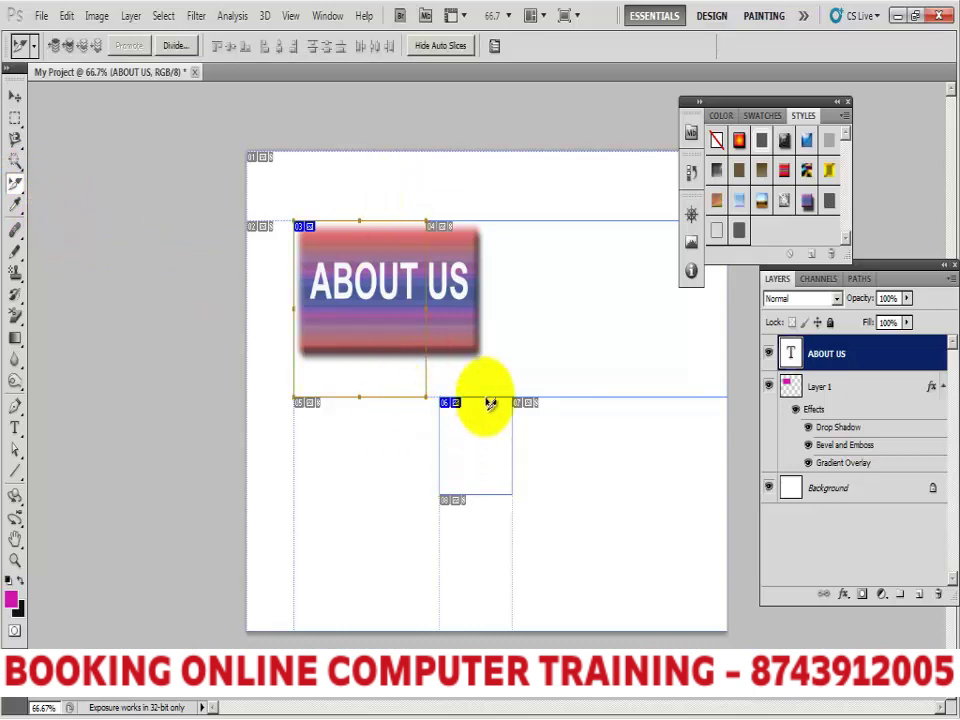
{"action": "left_click", "coordinate": [489, 403]}
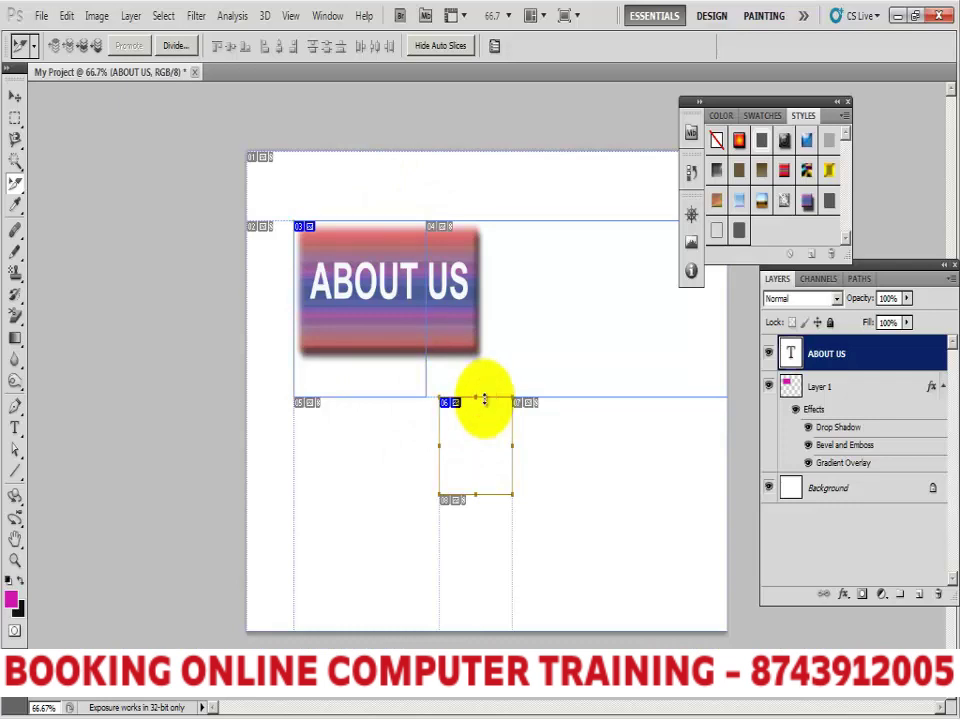
{"action": "key", "text": "Delete"}
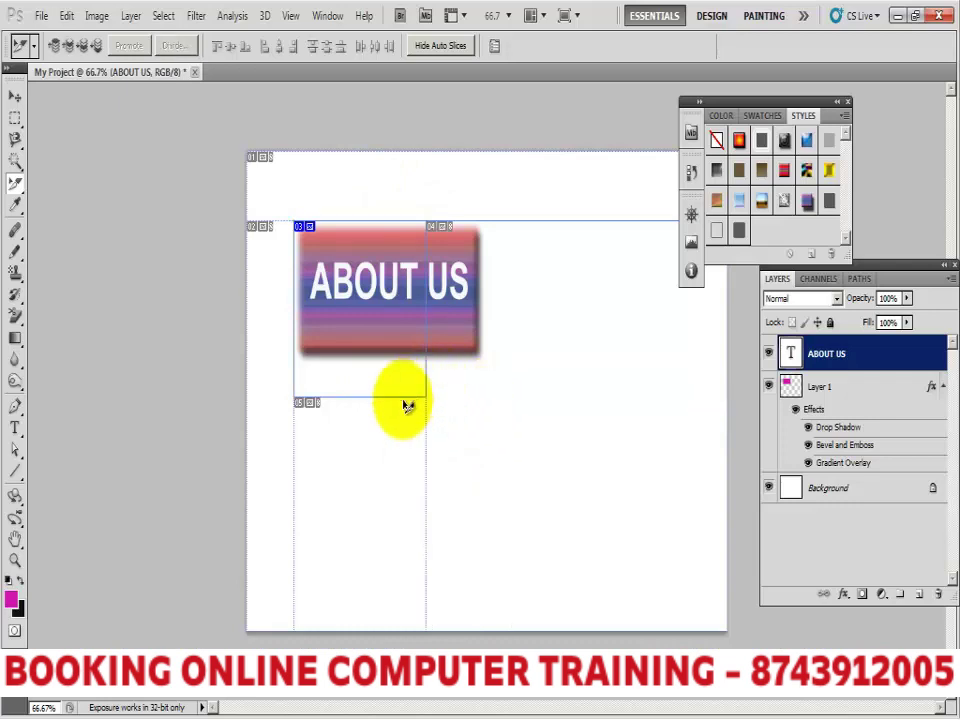
Resize the remaining slice on all four sides to about 386 by 190 px so it closely frames the ABOUT US button.
{"action": "left_click", "coordinate": [418, 364]}
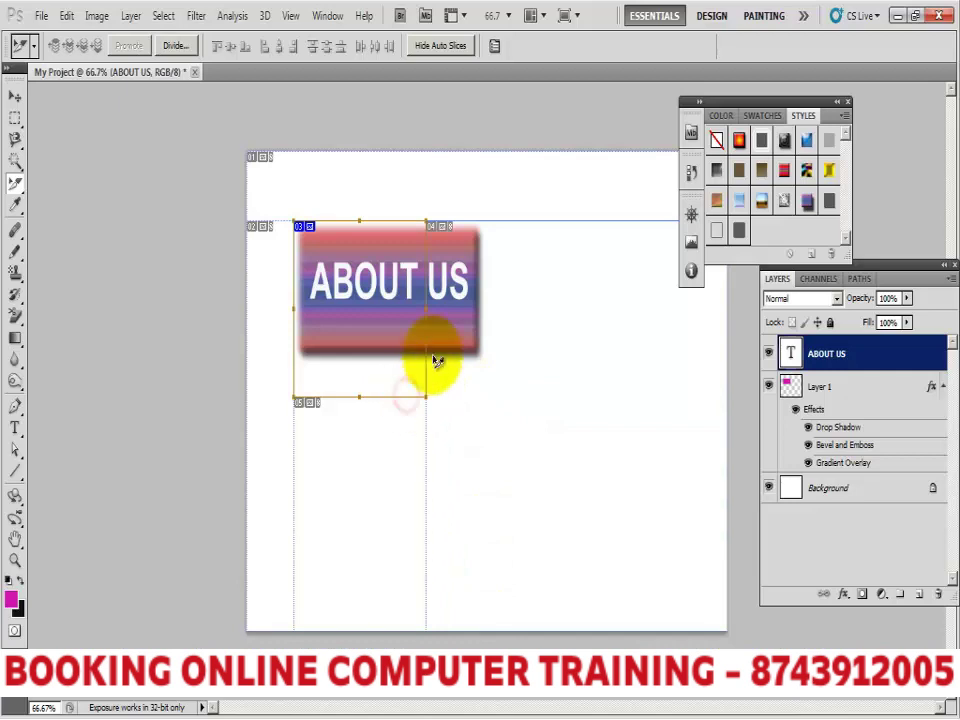
{"action": "left_click_drag", "start_coordinate": [428, 313], "coordinate": [483, 314]}
{"action": "left_click_drag", "start_coordinate": [388, 396], "coordinate": [395, 352]}
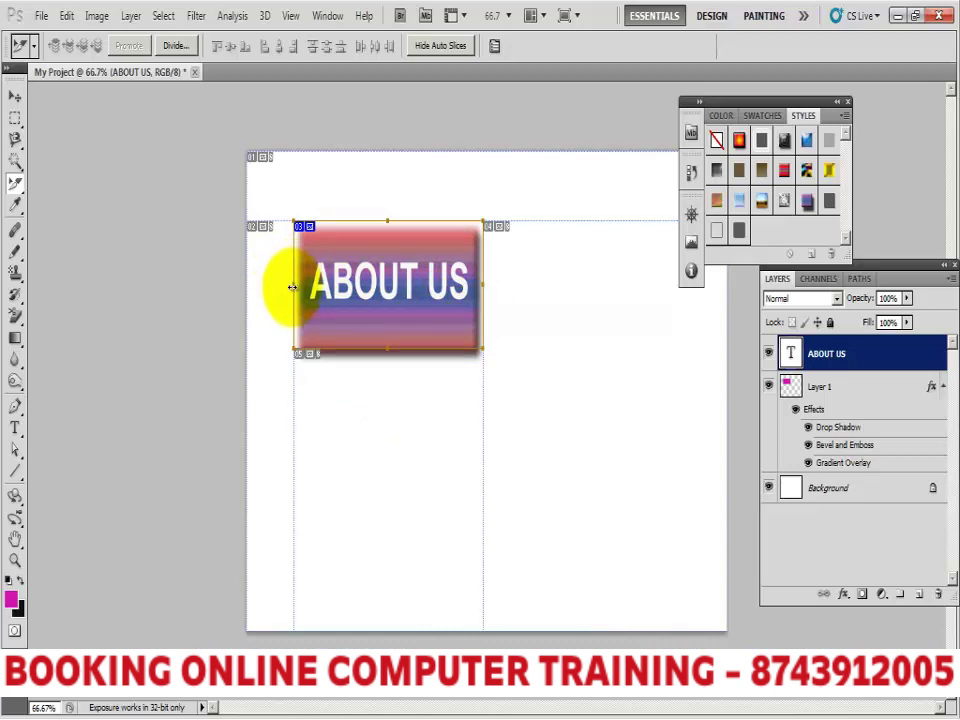
{"action": "left_click_drag", "start_coordinate": [299, 291], "coordinate": [302, 291]}
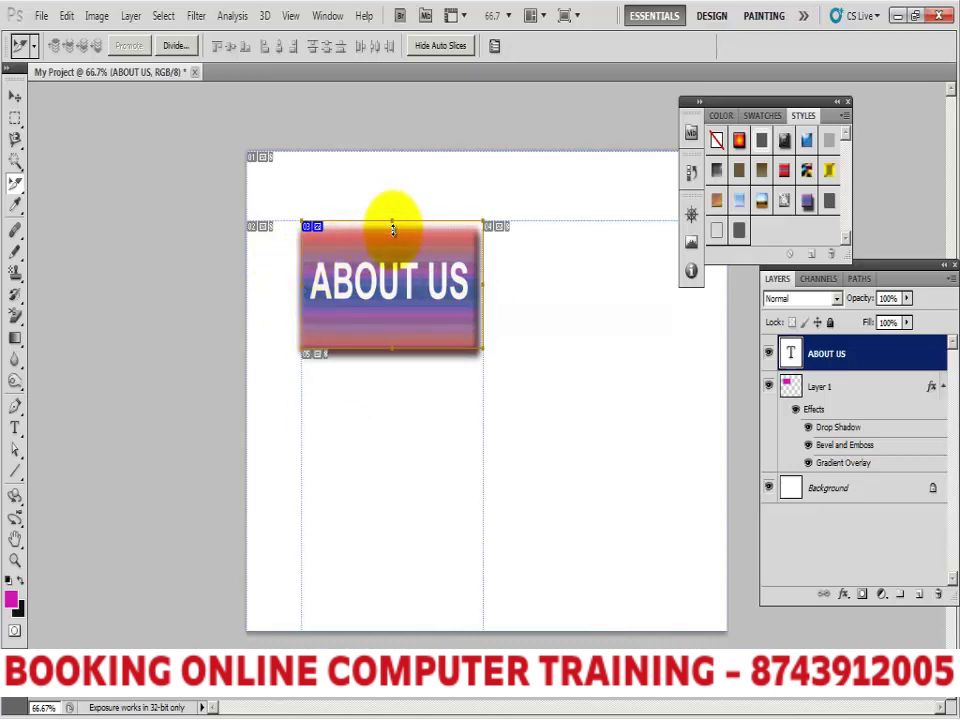
{"action": "left_click_drag", "start_coordinate": [392, 230], "coordinate": [392, 238]}
{"action": "right_click", "coordinate": [15, 183]}
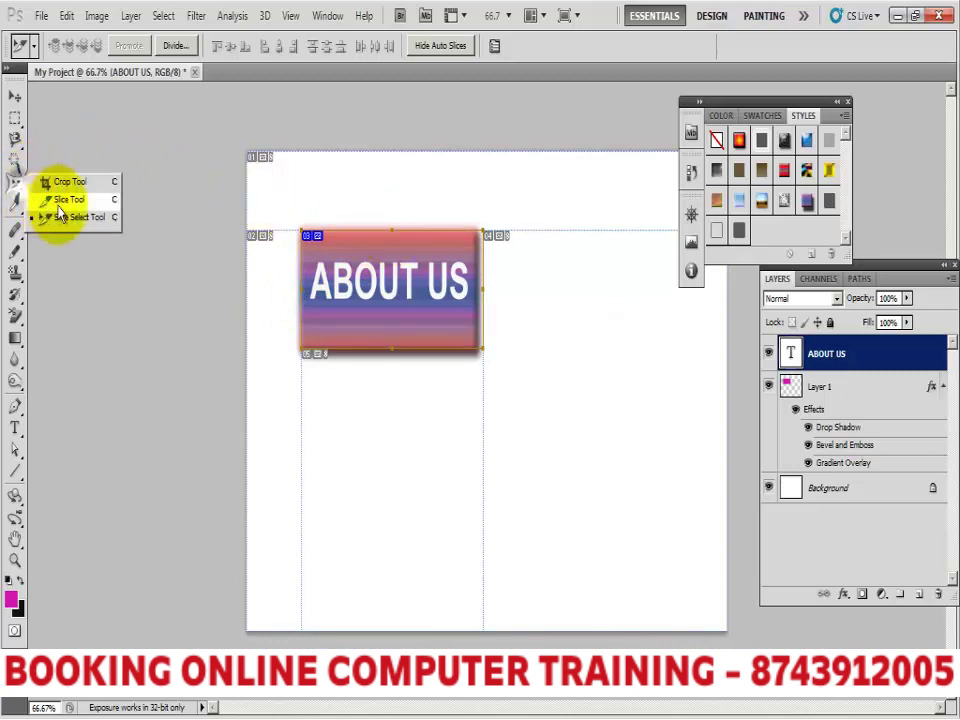
{"action": "left_click", "coordinate": [60, 204]}
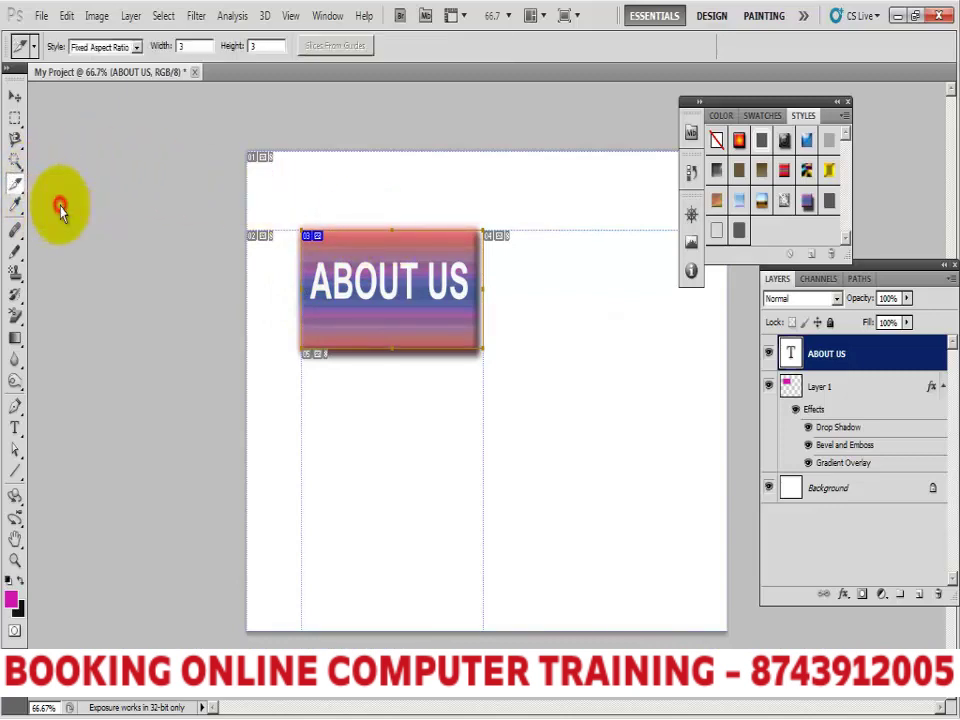
{"action": "right_click", "coordinate": [413, 233]}
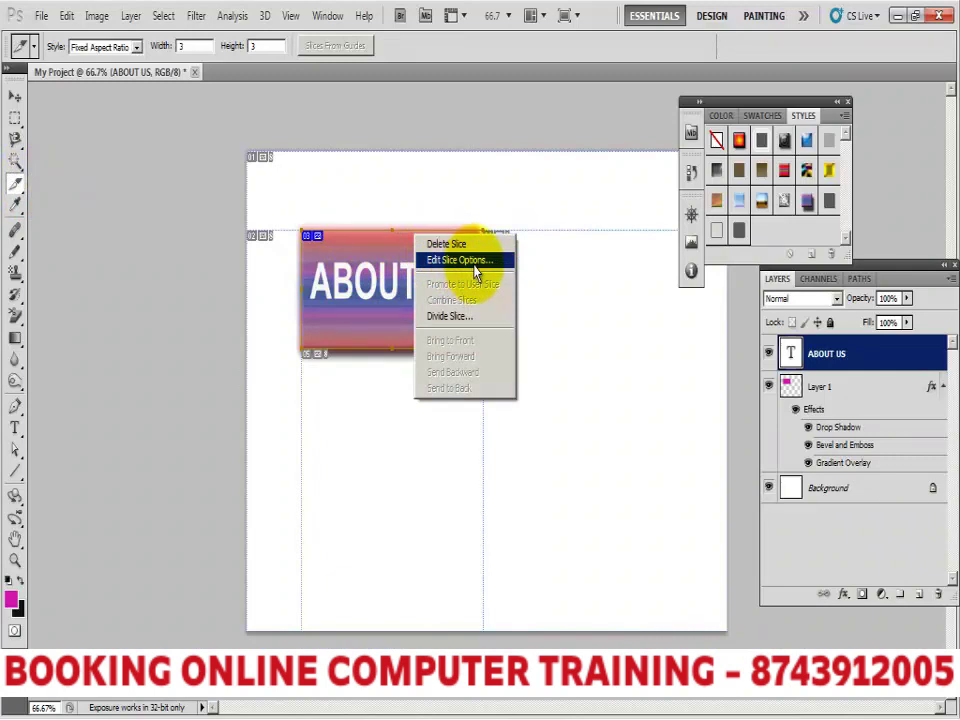
{"action": "left_click", "coordinate": [474, 262]}
{"action": "left_click", "coordinate": [425, 212]}
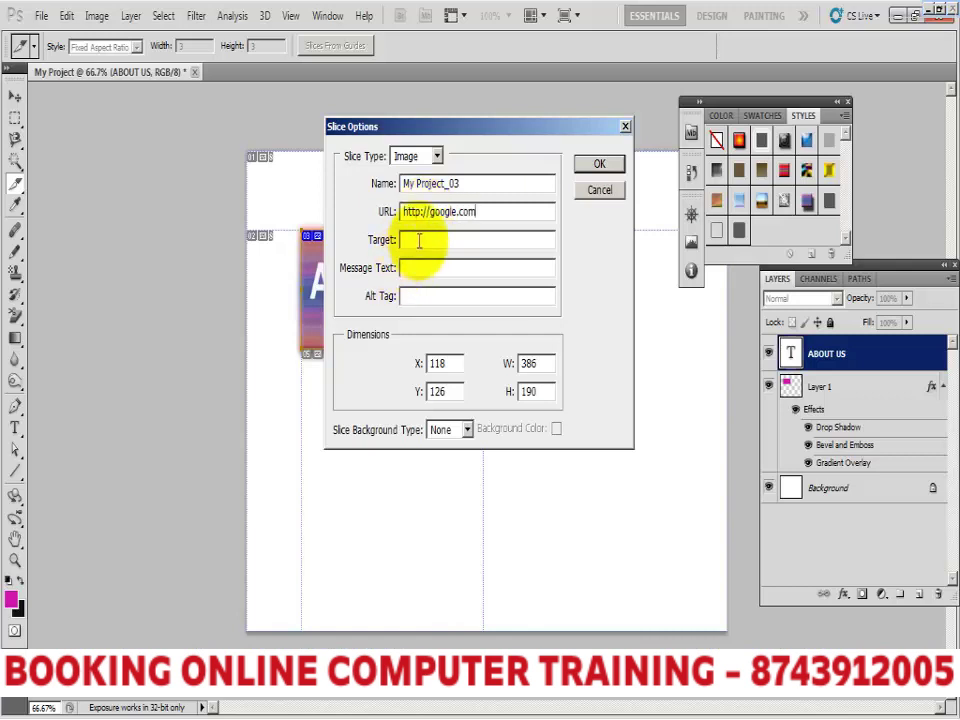
{"action": "left_click", "coordinate": [419, 240]}
{"action": "type", "text": "_"}
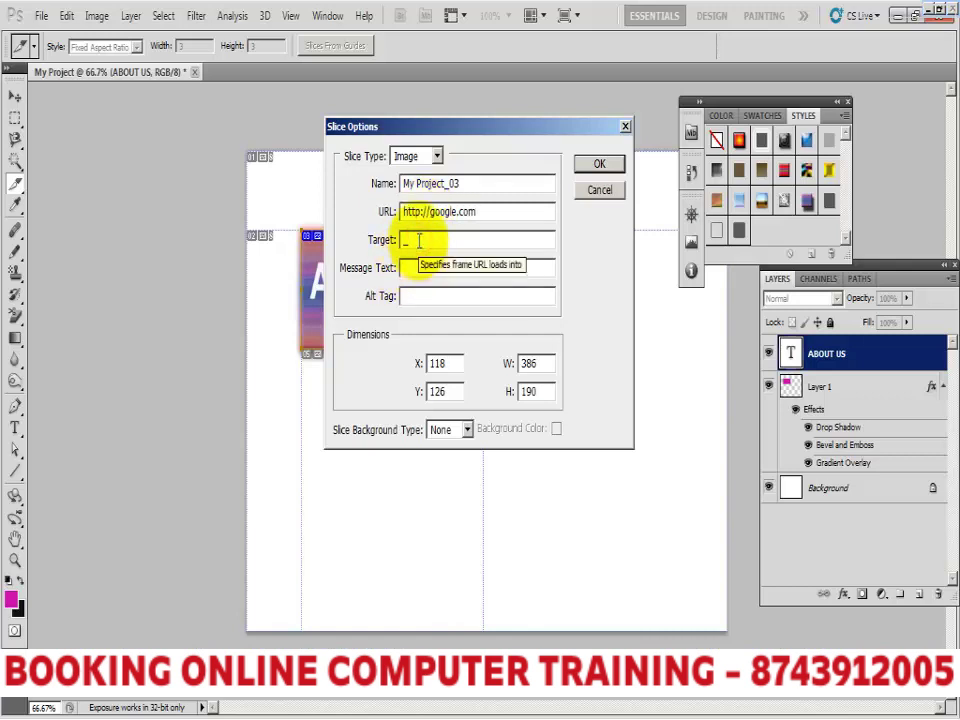
{"action": "type", "text": "black"}
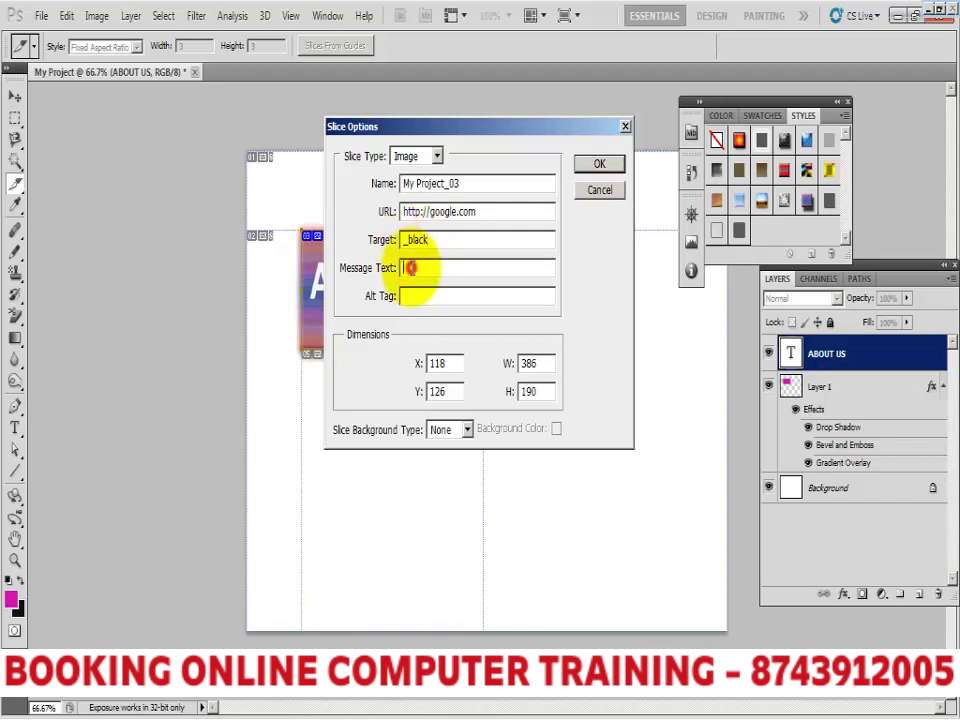
Set the slice's message text to "my project file of web" and its alt tag to "link", and apply the options.
{"action": "left_click", "coordinate": [412, 268]}
{"action": "type", "text": "my project file of web"}
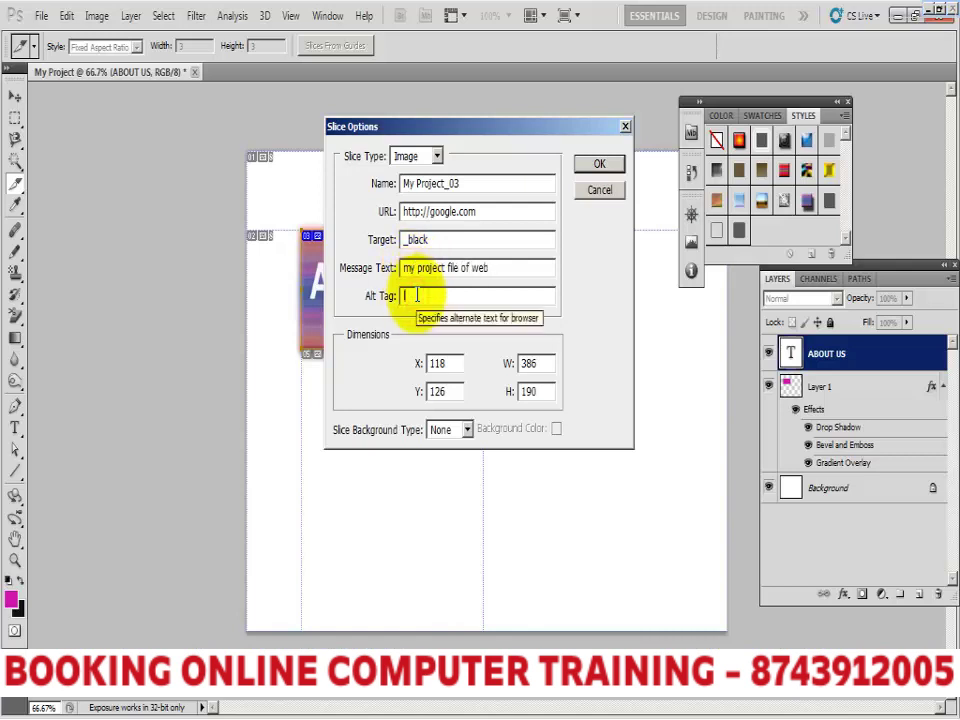
{"action": "type", "text": "In"}
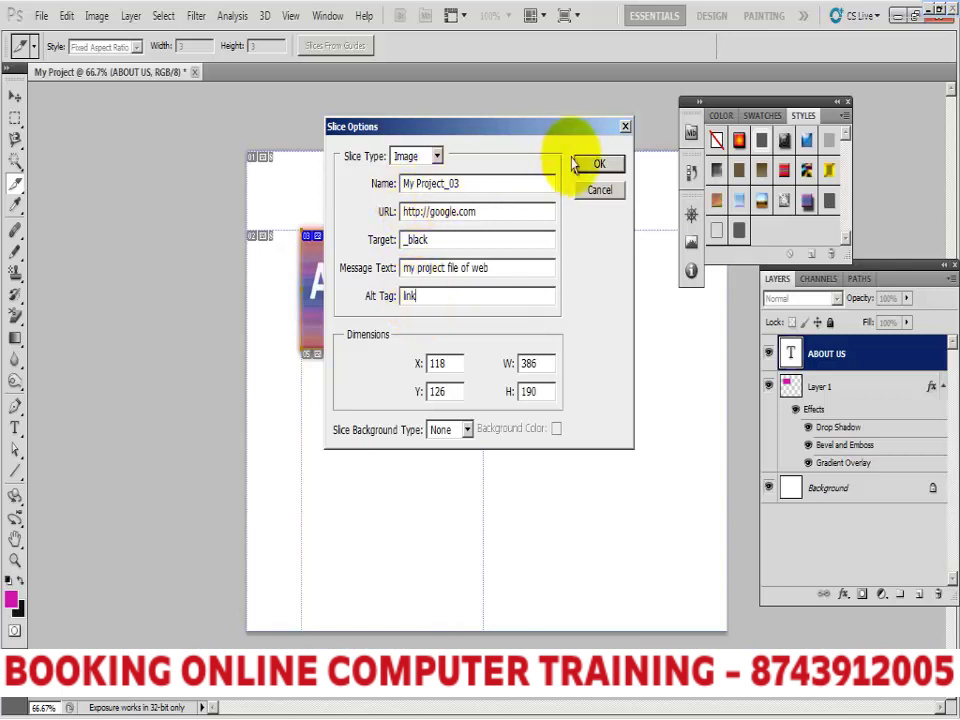
{"action": "left_click", "coordinate": [599, 168]}
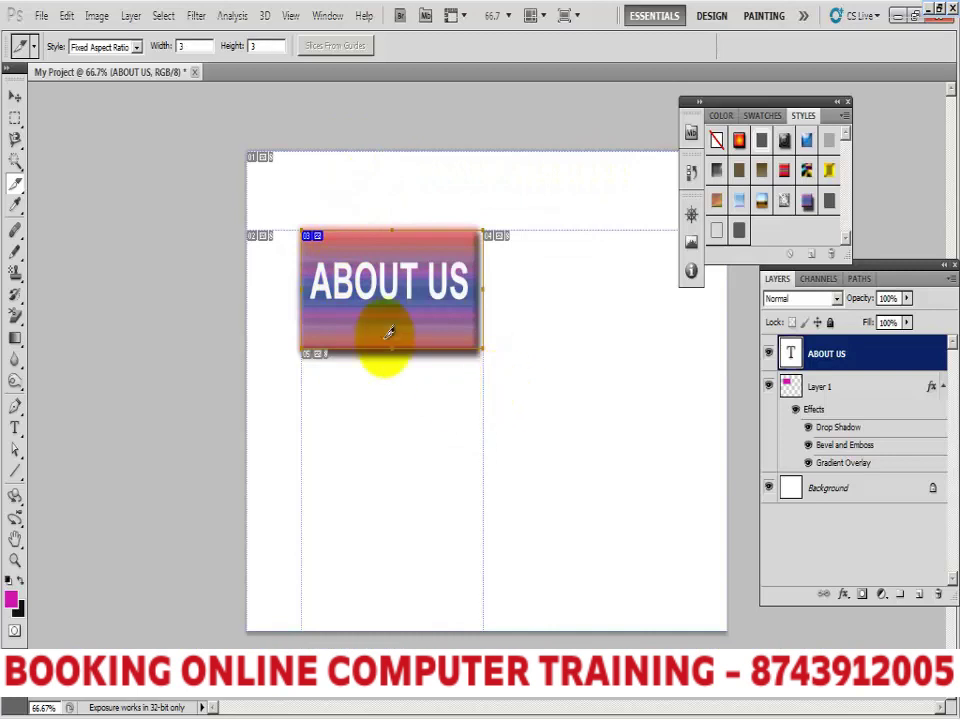
Save the sliced design for web as My-Project.html on the Desktop, in HTML and Images format with all slices.
{"action": "left_click", "coordinate": [38, 16]}
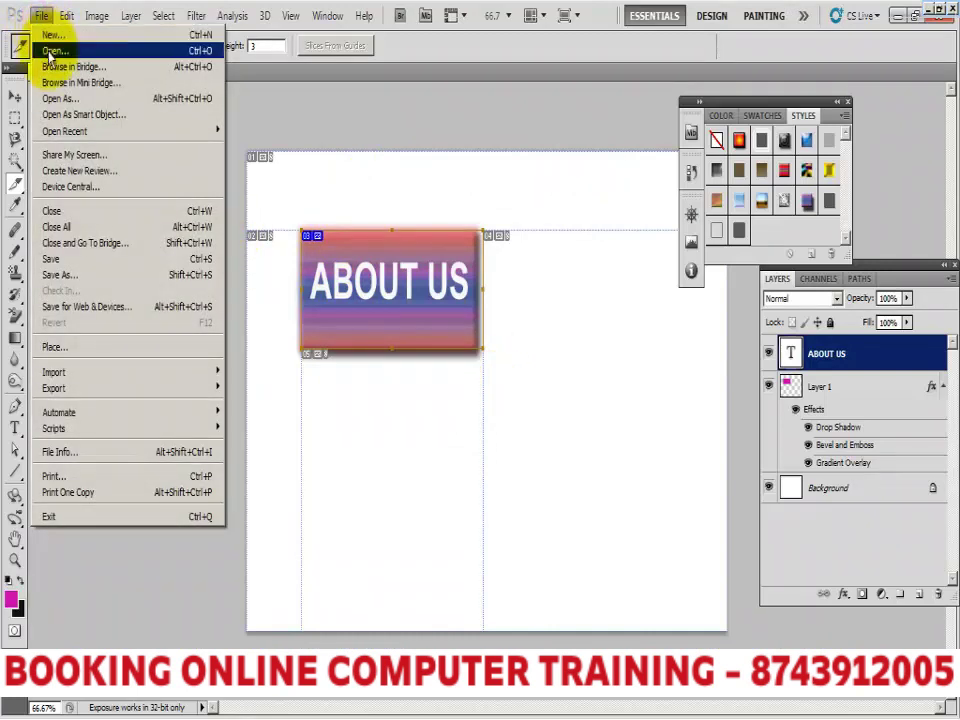
{"action": "left_click", "coordinate": [73, 307]}
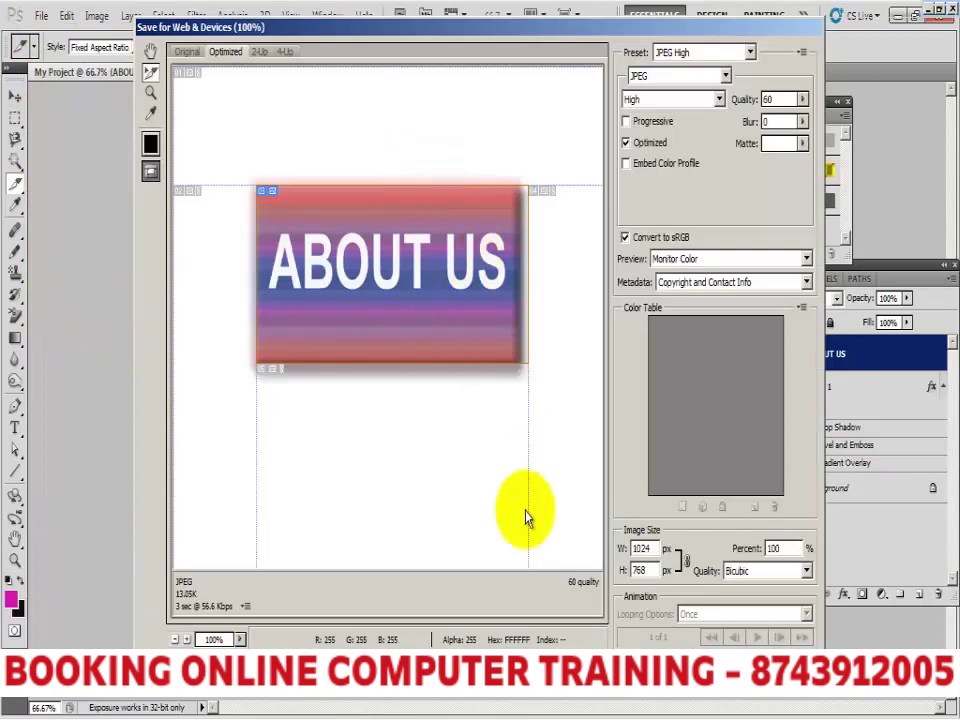
{"action": "key", "text": "Return"}
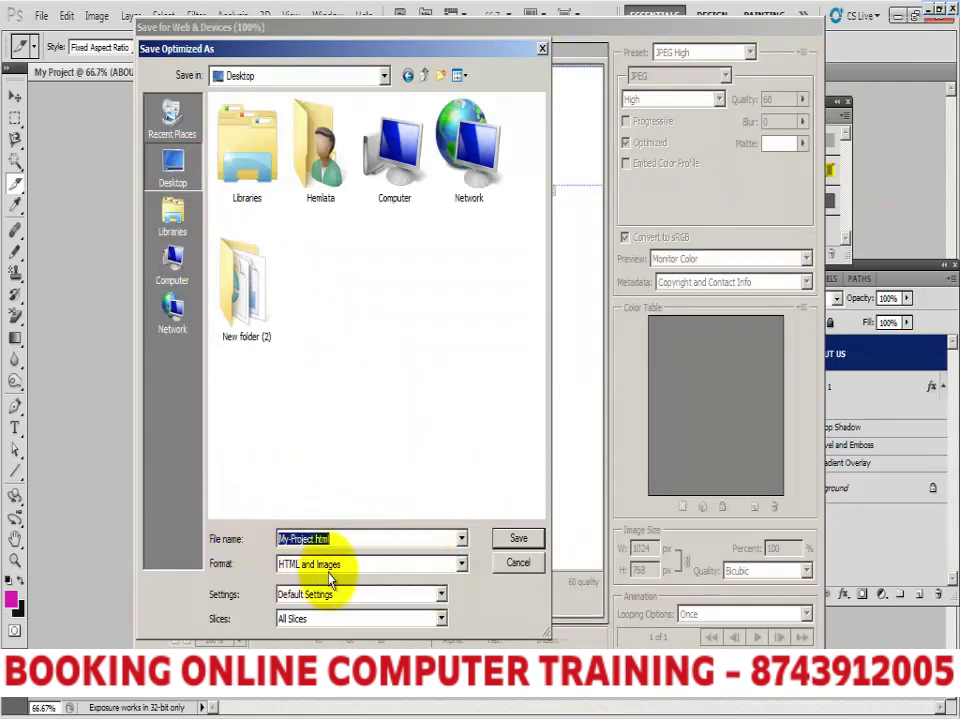
{"action": "left_click", "coordinate": [461, 566]}
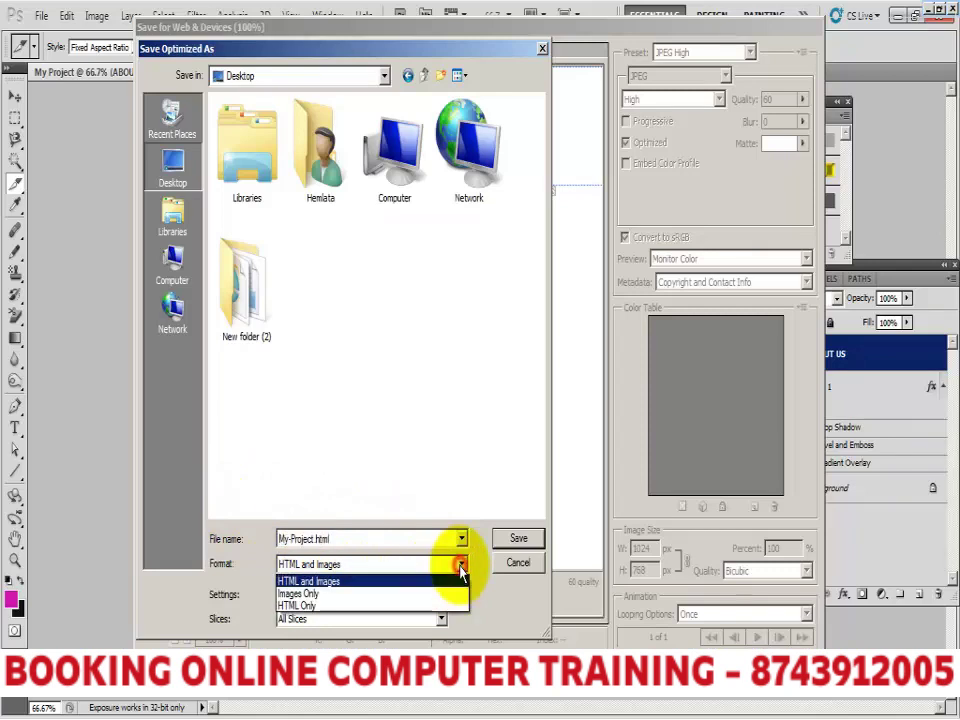
{"action": "left_click", "coordinate": [457, 565]}
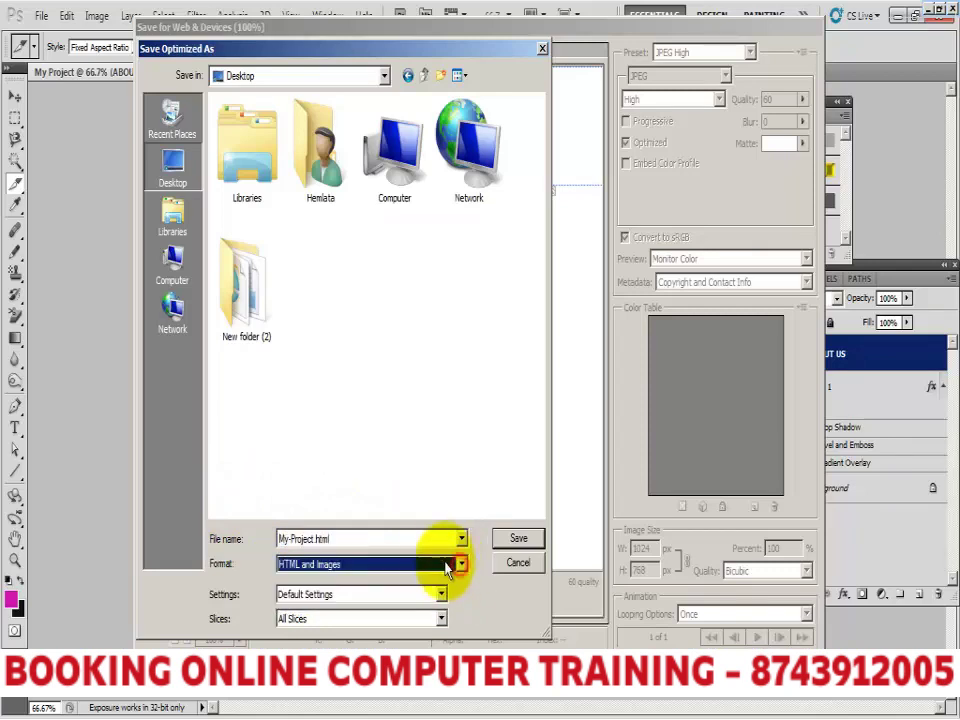
{"action": "left_click", "coordinate": [516, 540]}
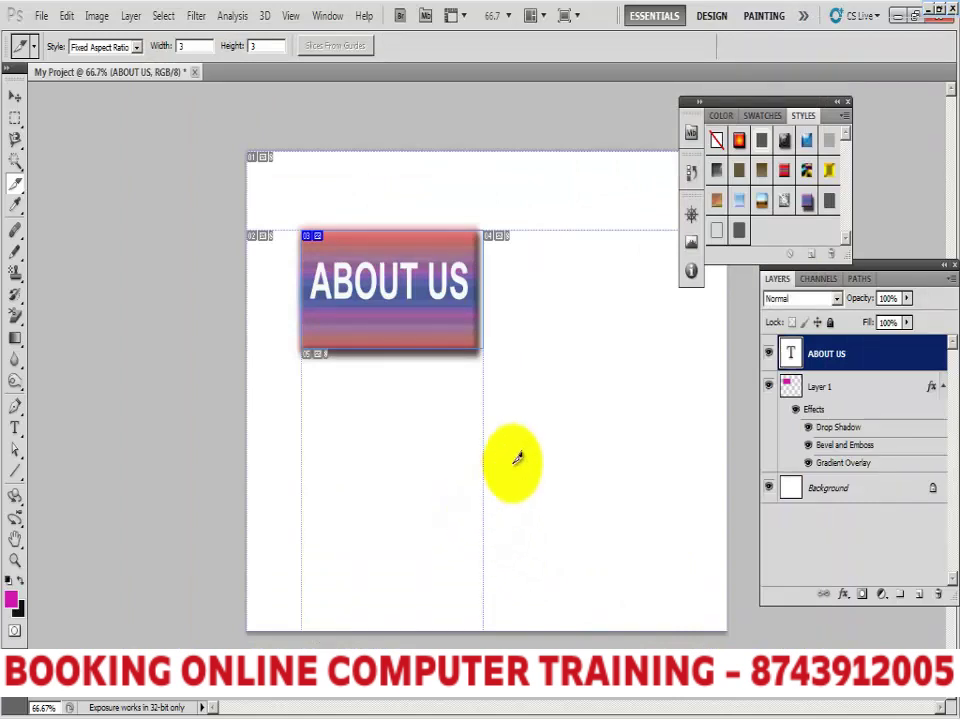
Minimize Photoshop and open the exported My-Project.html from the desktop.
{"action": "left_click", "coordinate": [898, 16]}
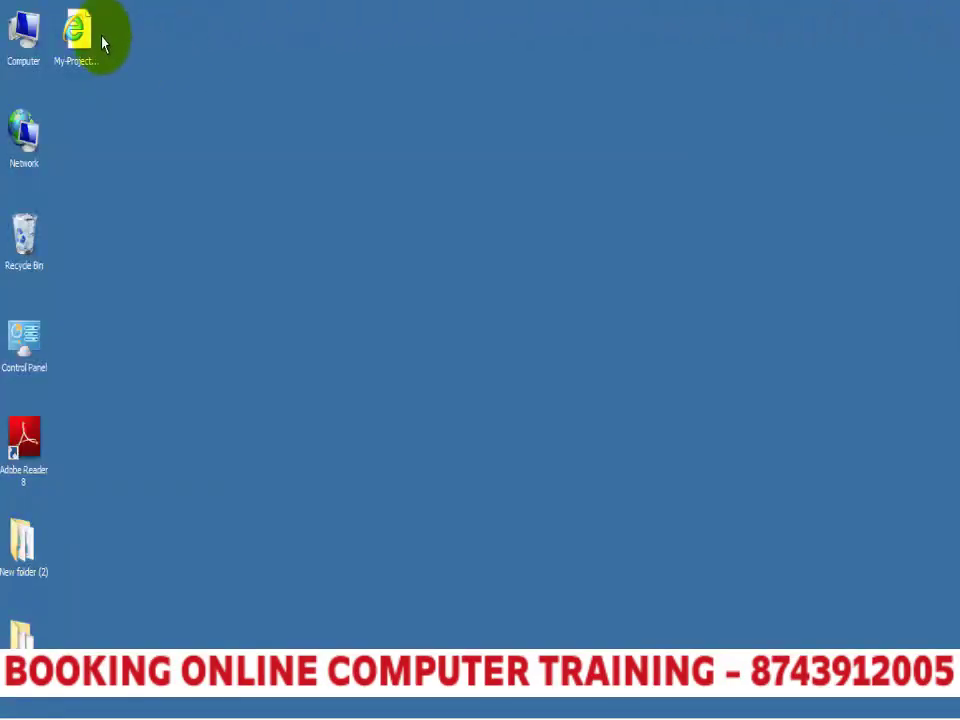
{"action": "left_click", "coordinate": [84, 37]}
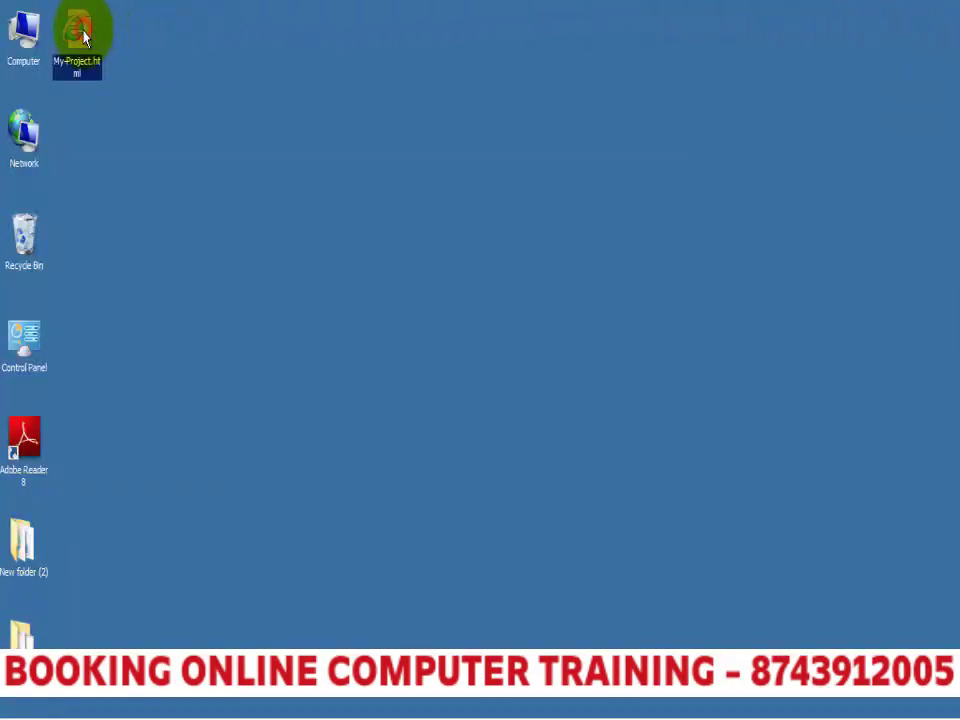